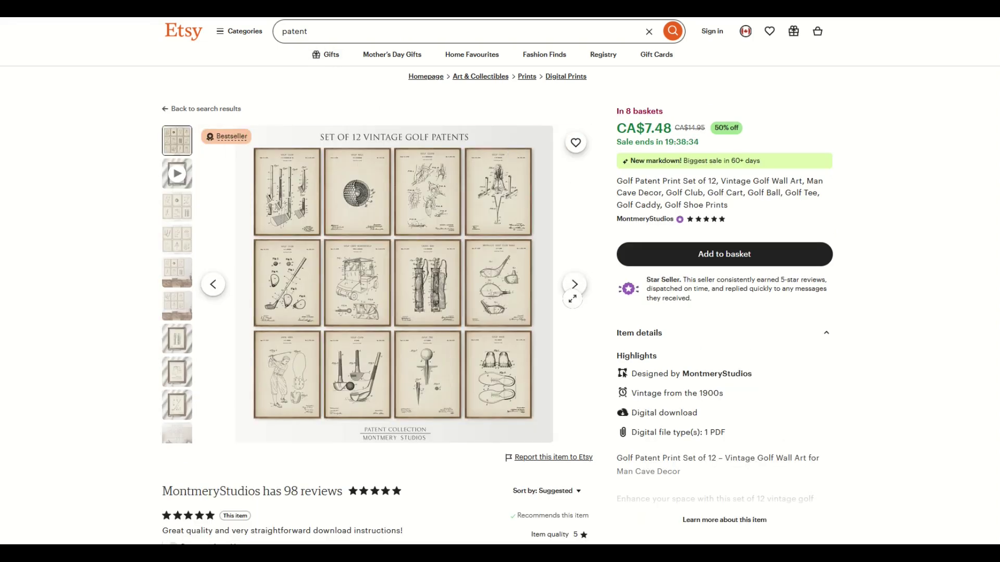
View the next image of the vintage golf patent print listing.
left_click(574, 286)
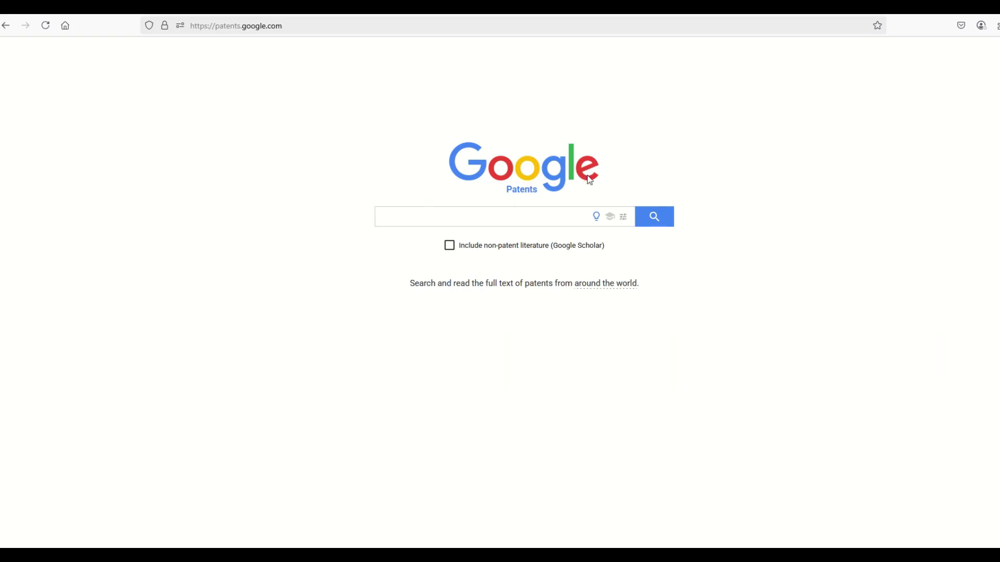
Search Google Patents for "hockey".
left_click(441, 219)
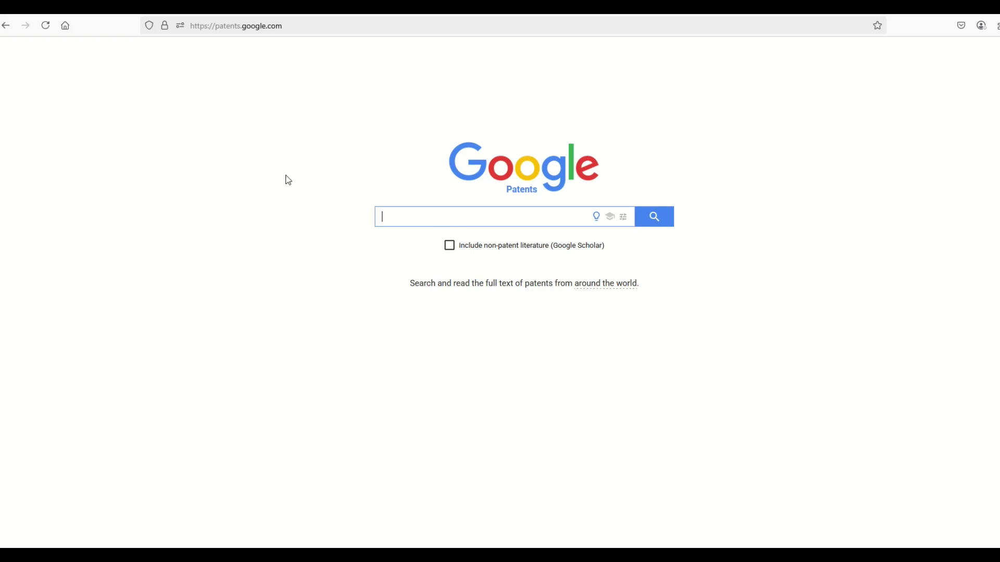
type("hockey")
key("Return")
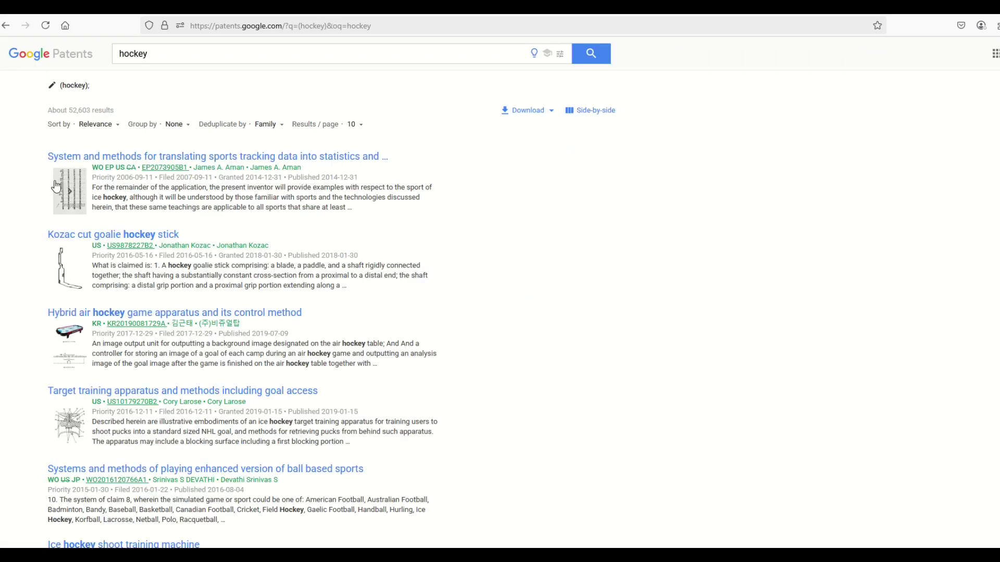
Open the "Target training apparatus and methods including goal access" patent from the hockey results and look over its images.
scroll(127, 324, "down", 2)
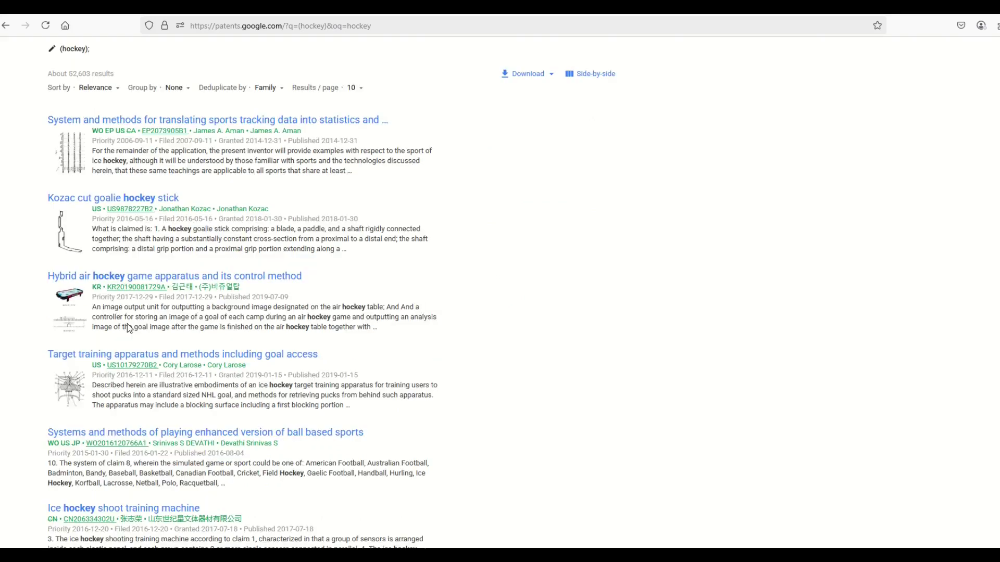
scroll(127, 323, "up", 1)
scroll(127, 323, "down", 2)
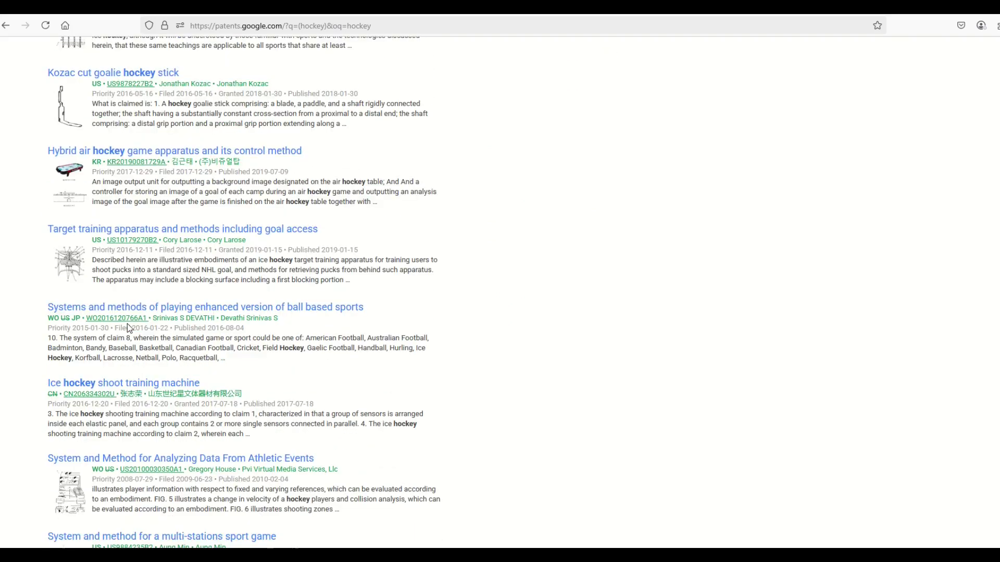
scroll(127, 324, "up", 3)
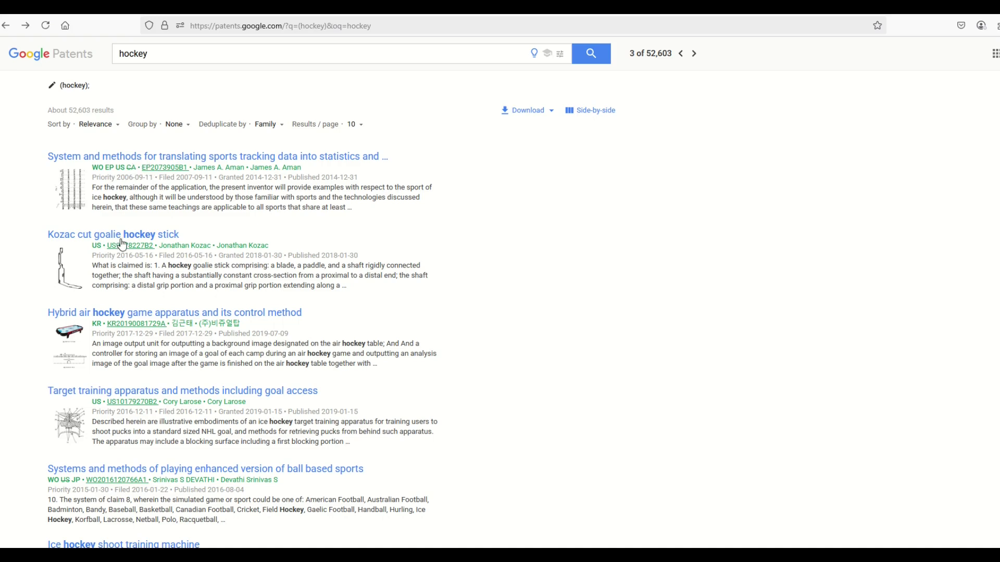
scroll(273, 359, "down", 3)
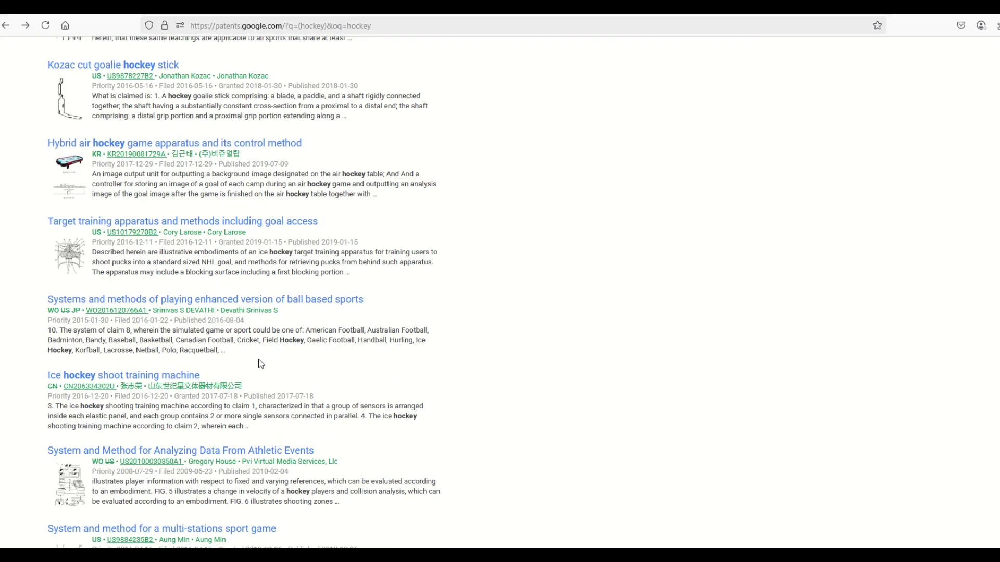
scroll(261, 364, "up", 1)
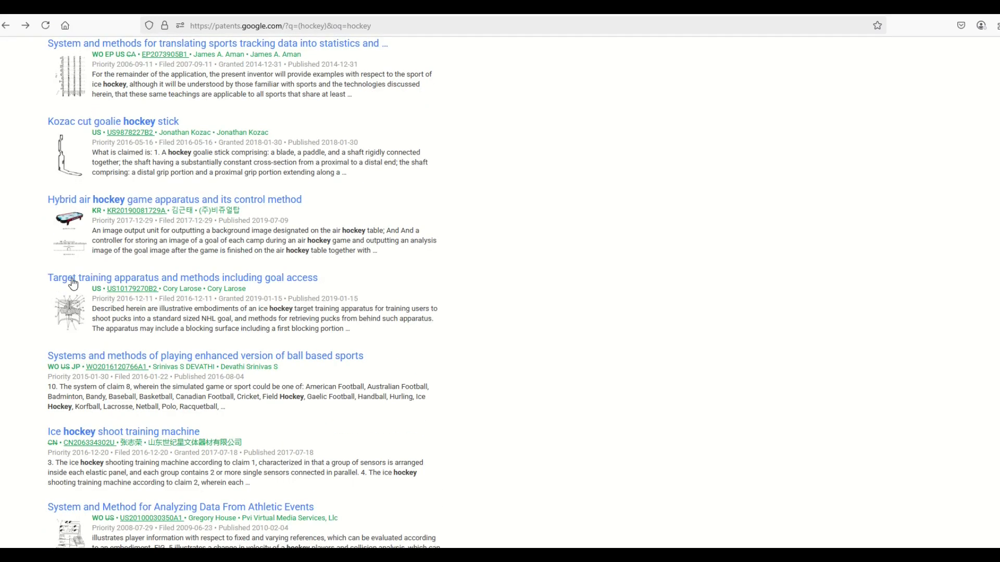
left_click(229, 281)
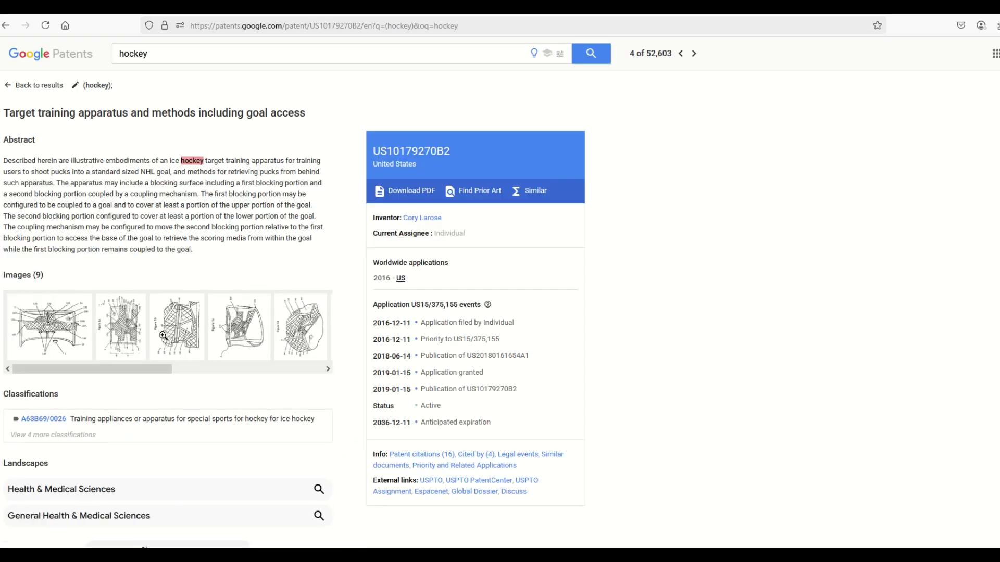
left_click_drag(145, 369, 122, 381)
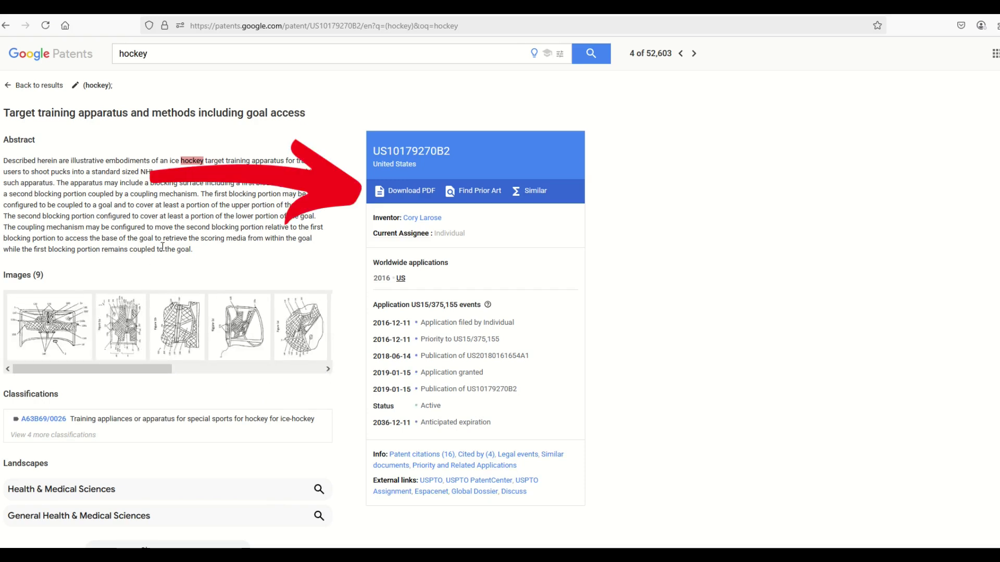
Open the goal-target patent's PDF, look through its drawing pages, and close it.
left_click(401, 191)
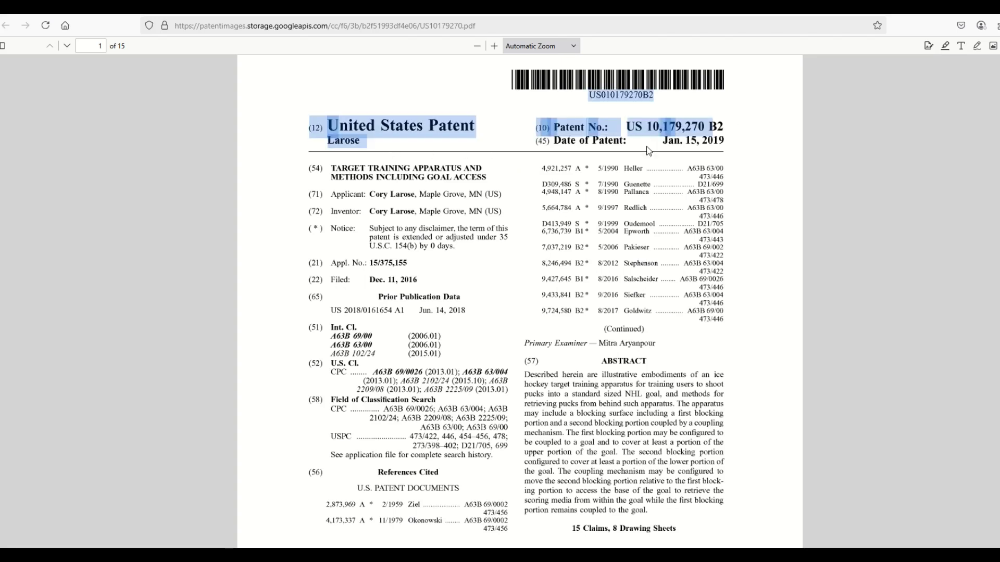
scroll(478, 191, "down", 8)
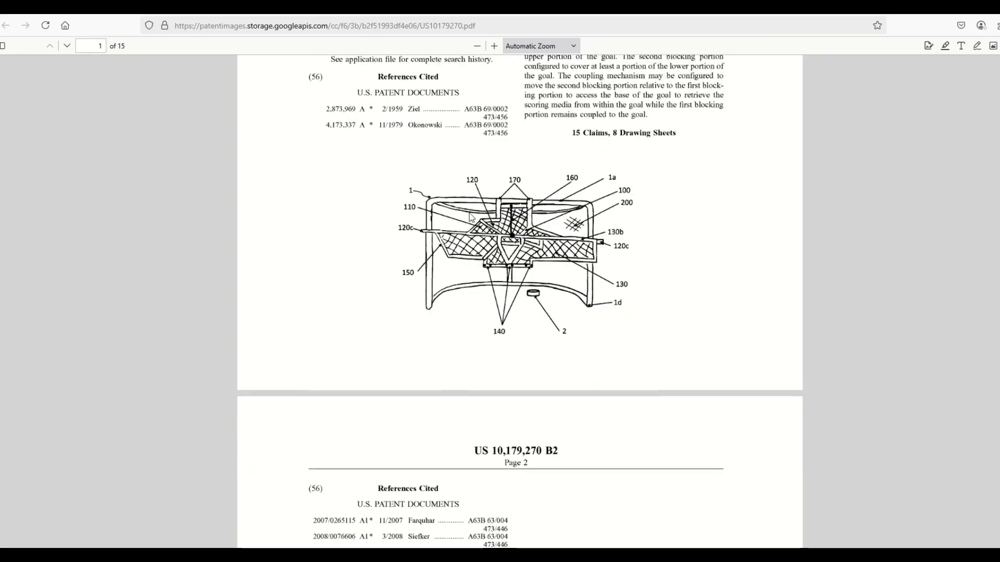
scroll(528, 260, "down", 15)
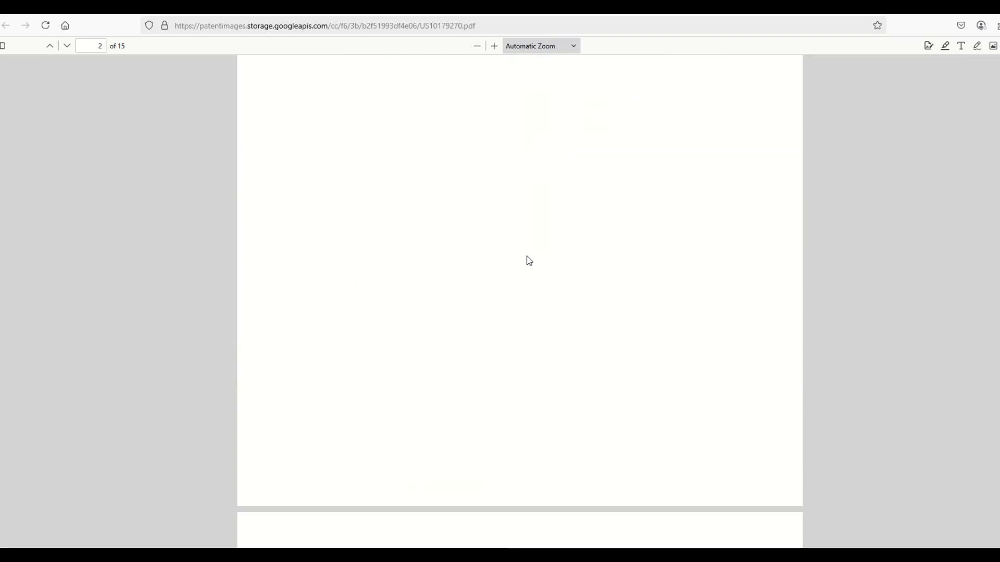
scroll(528, 261, "down", 5)
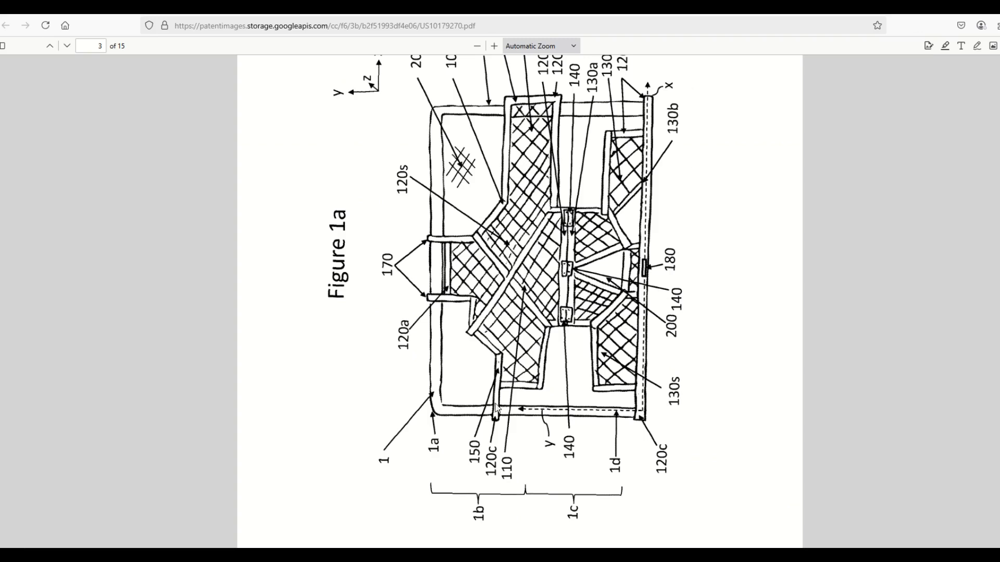
scroll(463, 371, "down", 5)
scroll(461, 369, "down", 10)
key("ctrl+w")
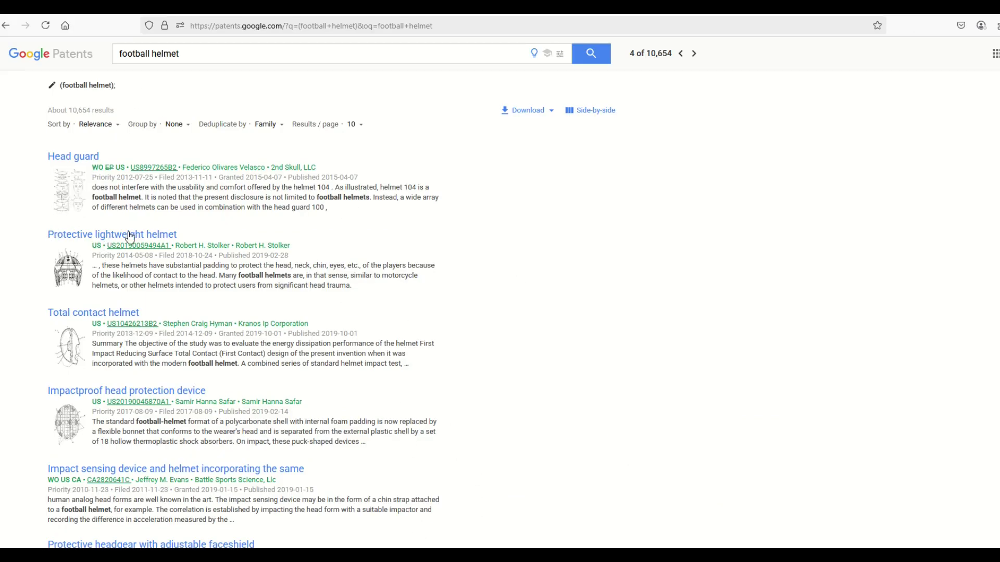
Open the "Protective lightweight helmet" patent from the football helmet results and browse its drawings.
left_click(99, 237)
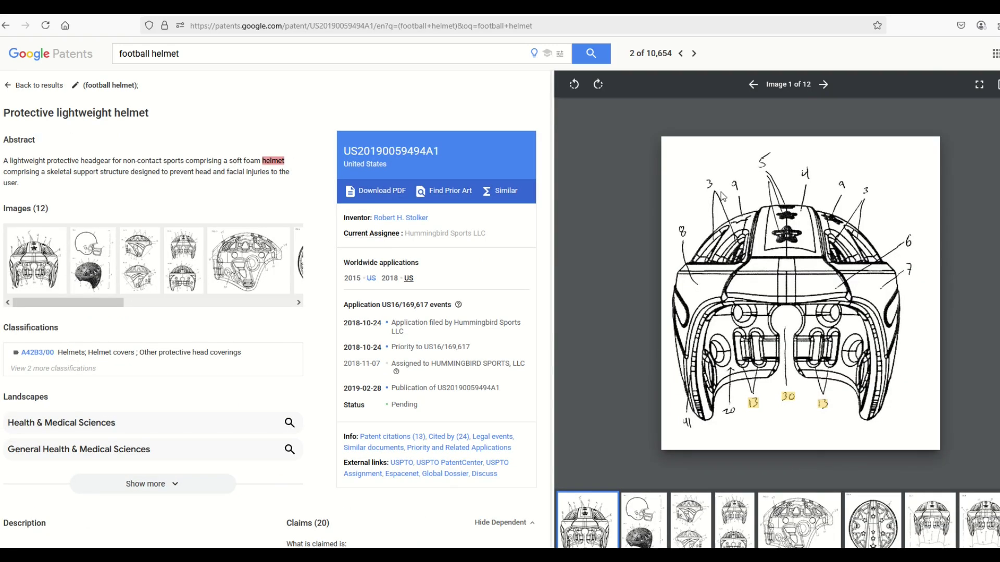
key("Right")
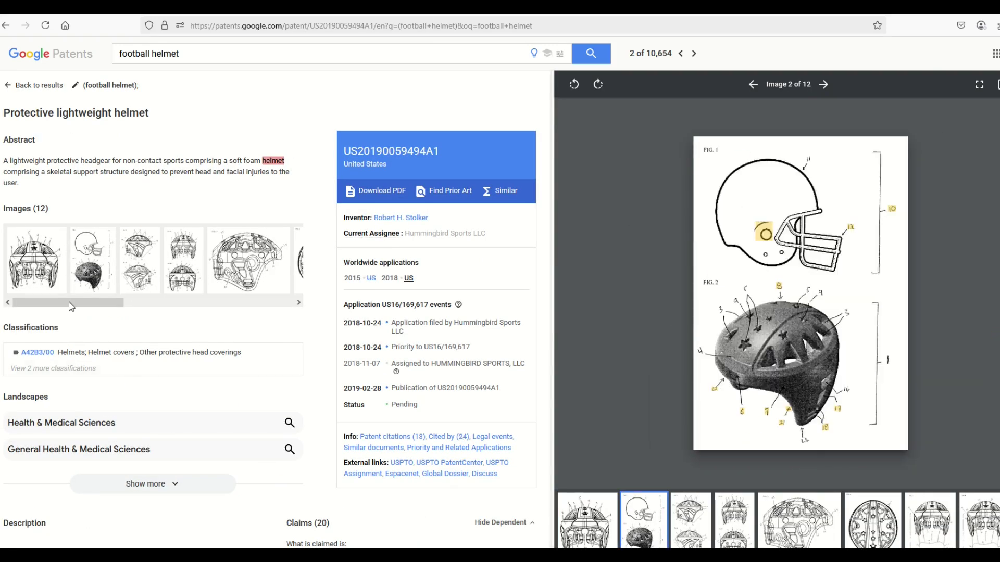
left_click(190, 279)
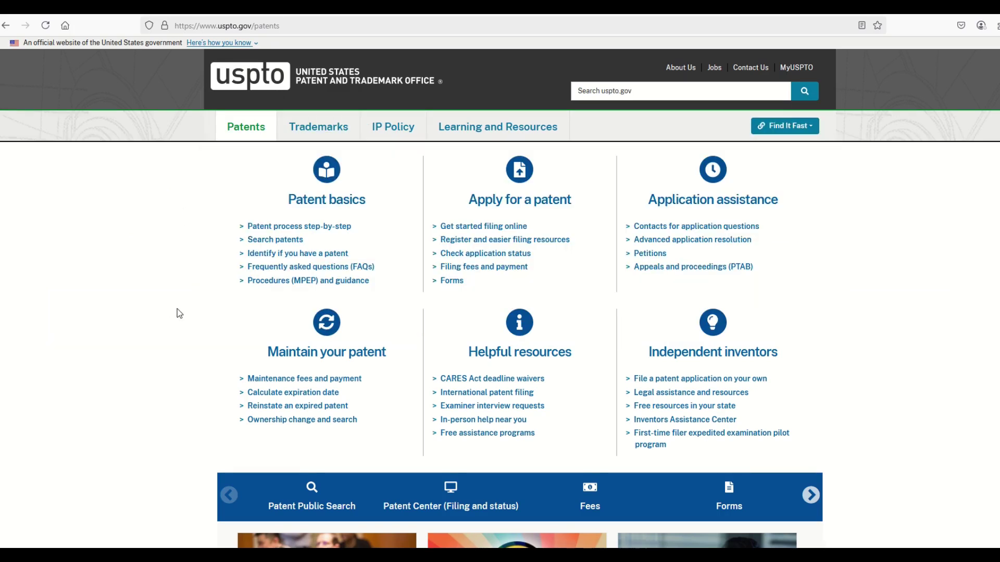
Open the advanced Patent Public Search on the USPTO site and search for "basketball".
left_click(312, 511)
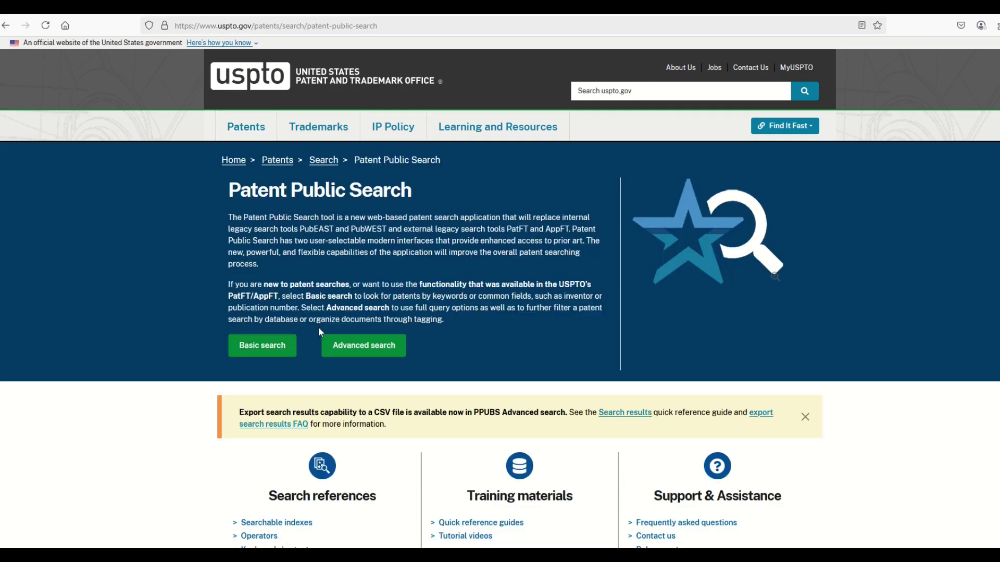
left_click(352, 353)
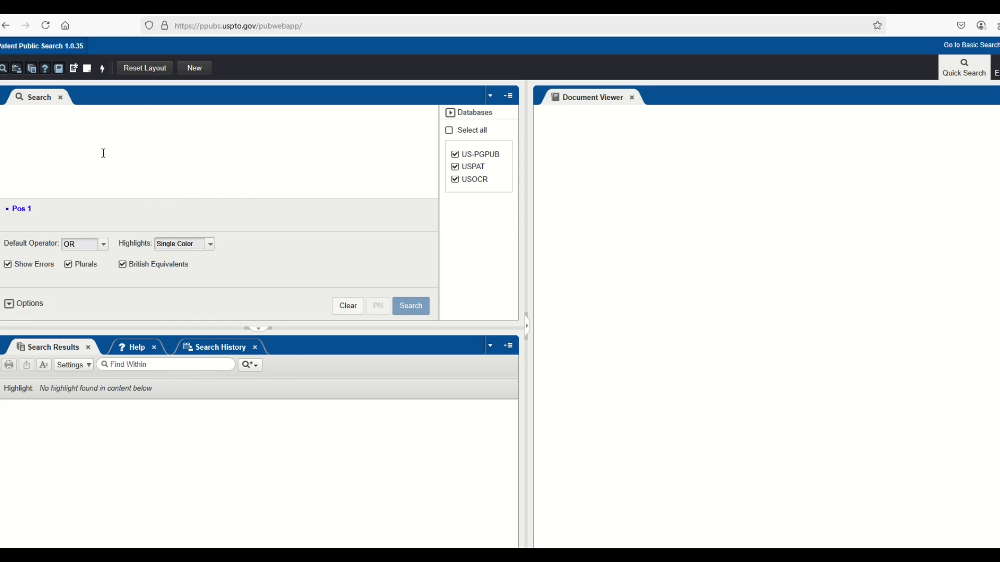
type("basketball")
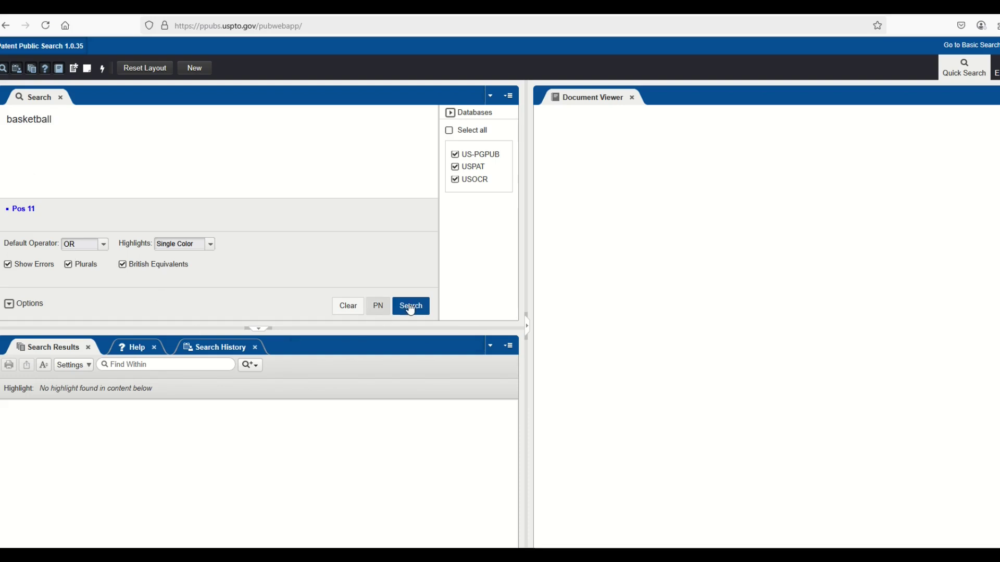
left_click(410, 306)
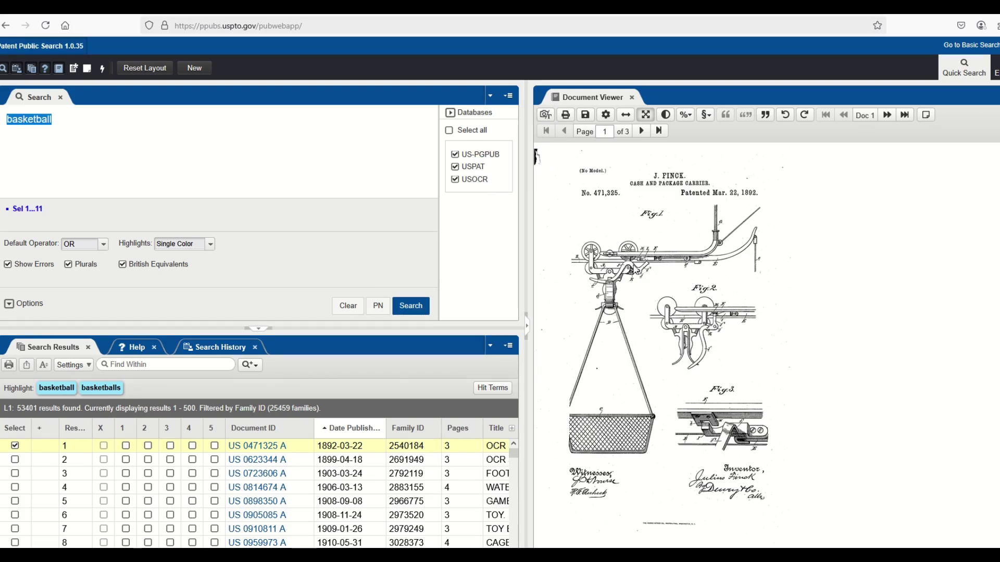
Page through the first basketball result, then view document US 0623344 A and move on to the result after it.
left_click(641, 130)
left_click(641, 130)
left_click(564, 131)
left_click(547, 130)
left_click(245, 461)
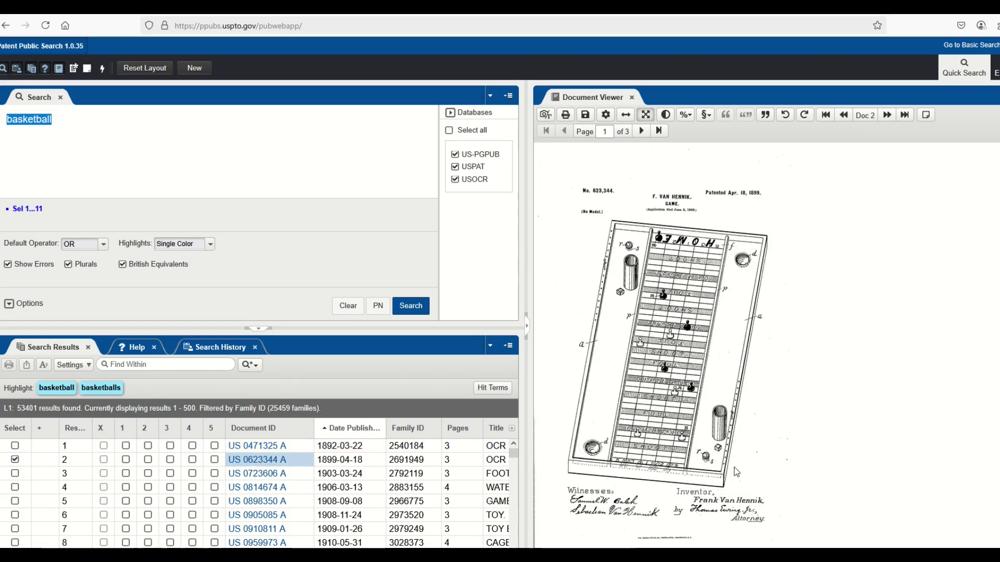
key("Down")
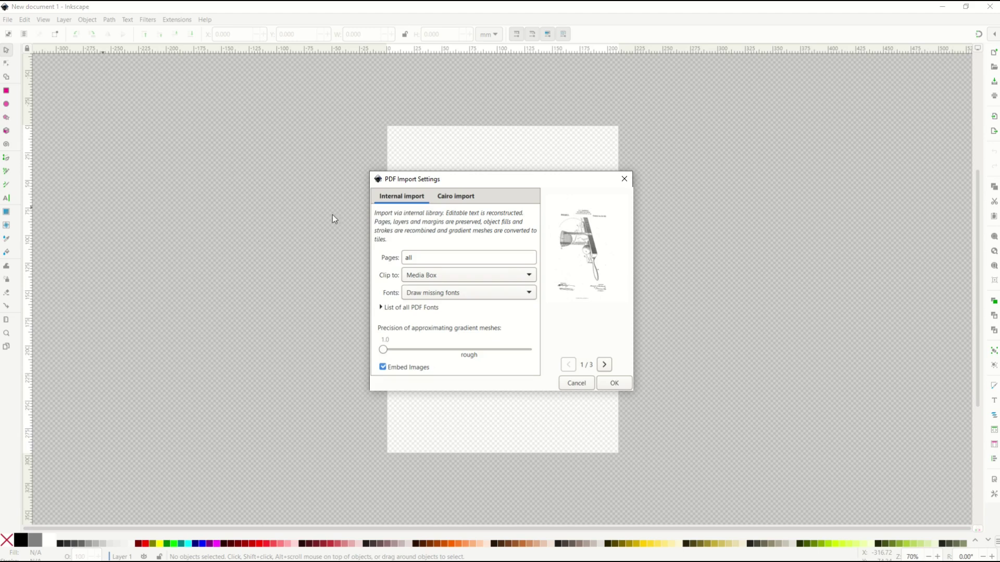
In Inkscape, import all pages of the toy basketball patent PDF with internal import, Media Box clipping and embedded images.
left_click_drag(441, 183, 409, 202)
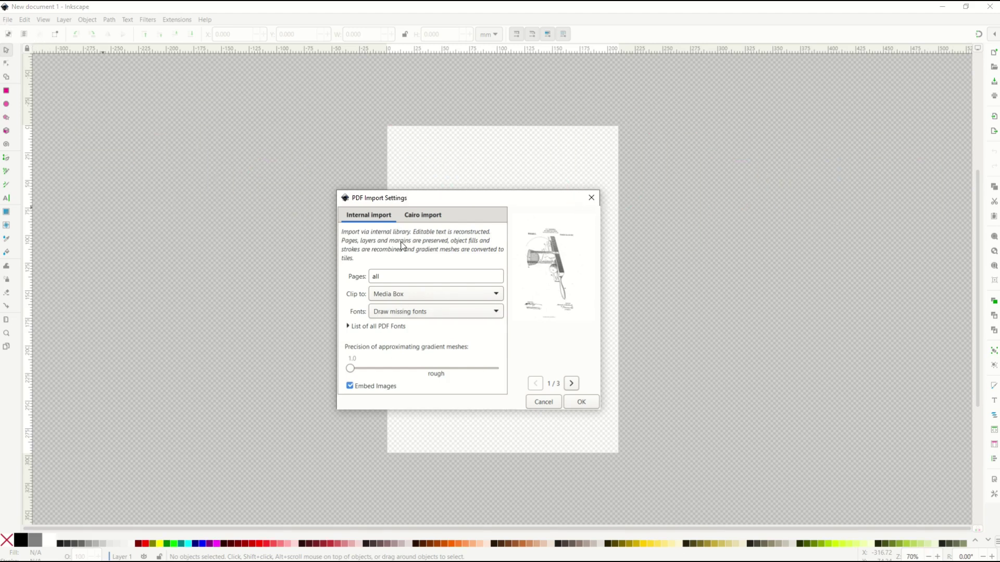
left_click(581, 402)
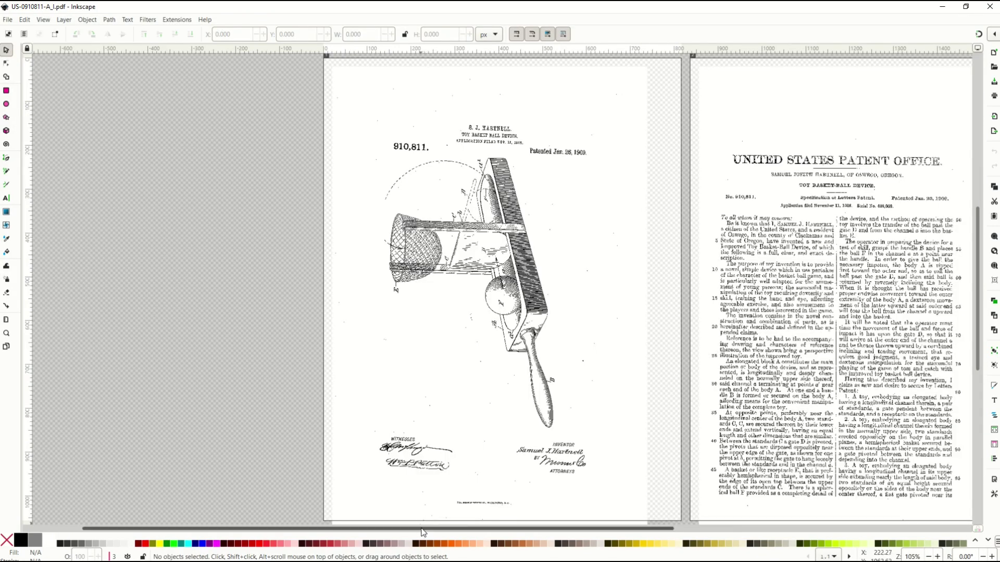
Delete the scanned text images on the second and third pages and reposition the patent drawing over the first page.
left_click_drag(423, 531, 531, 534)
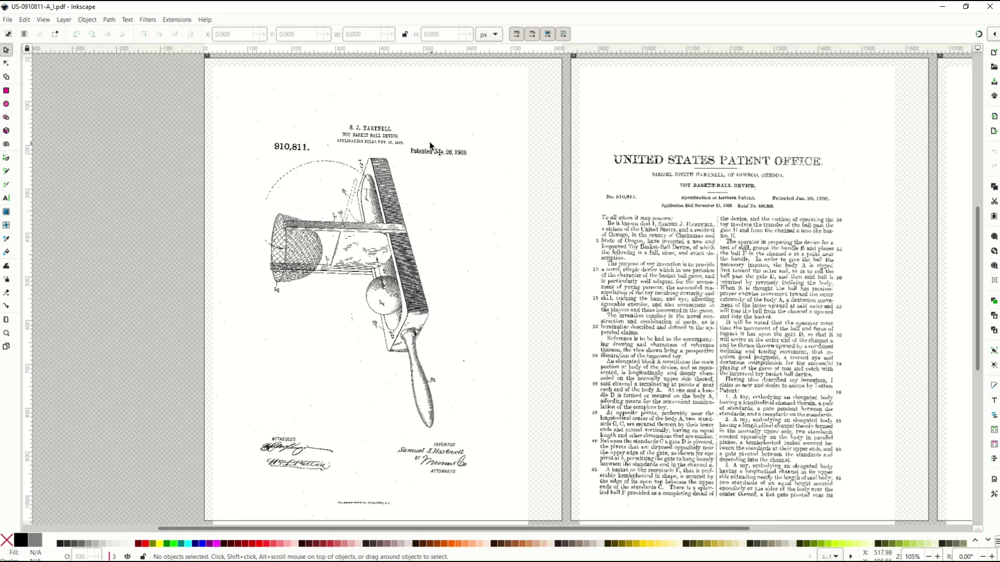
left_click(284, 253)
left_click_drag(288, 242, 280, 259)
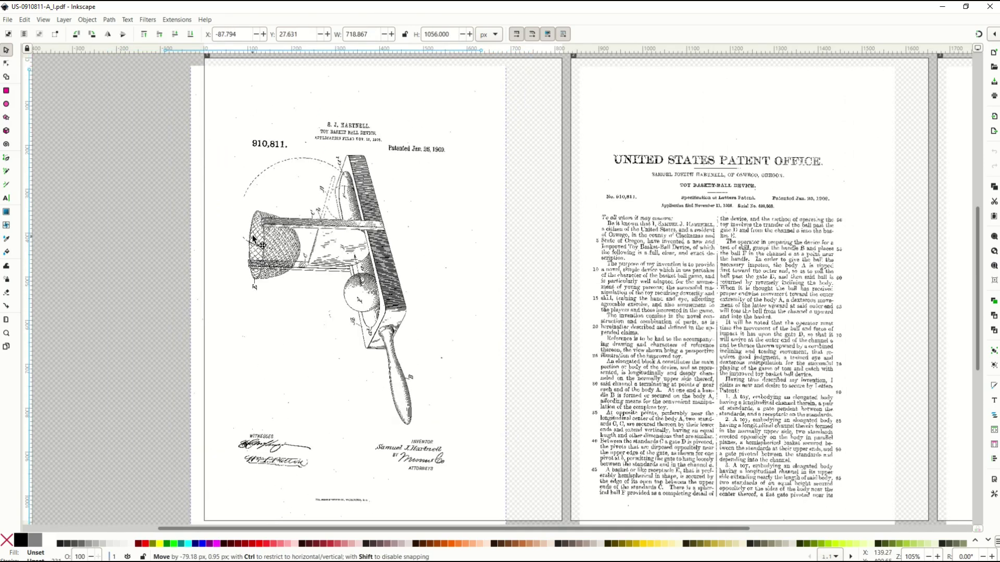
left_click_drag(404, 283, 284, 269)
left_click_drag(644, 275, 568, 282)
key("Delete")
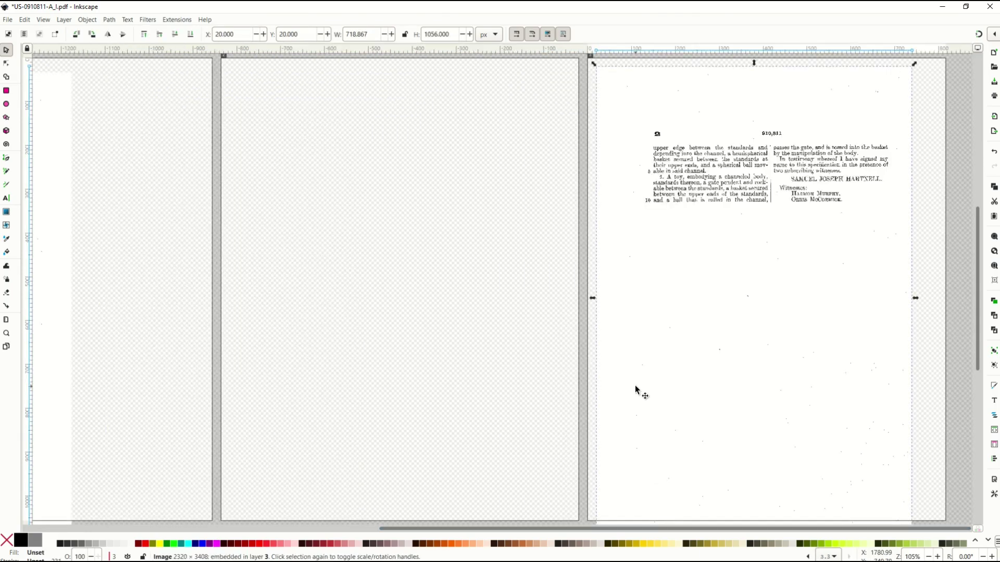
key("Delete")
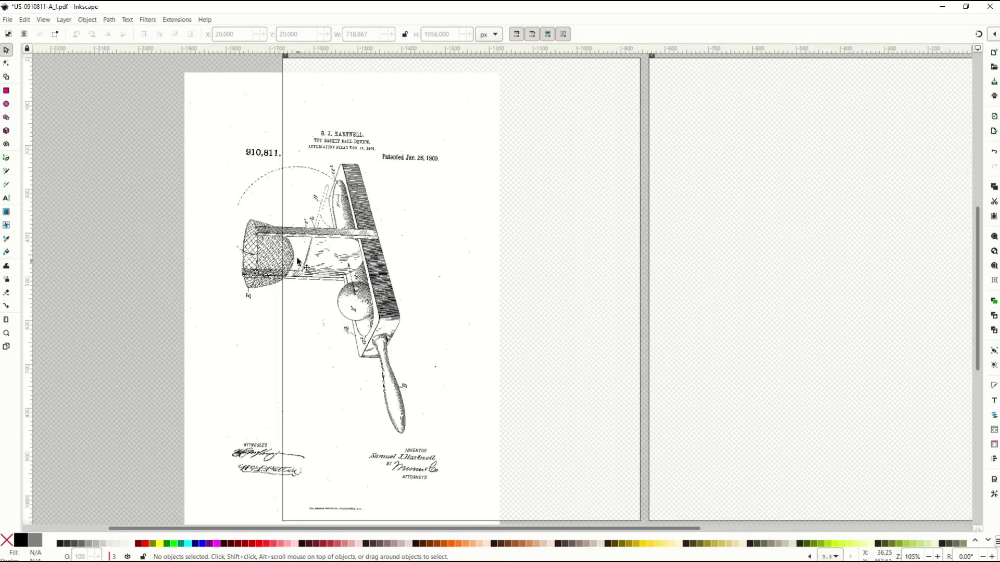
mouse_move(254, 252)
left_mouse_down()
mouse_move(316, 257)
mouse_move(354, 237)
left_mouse_up()
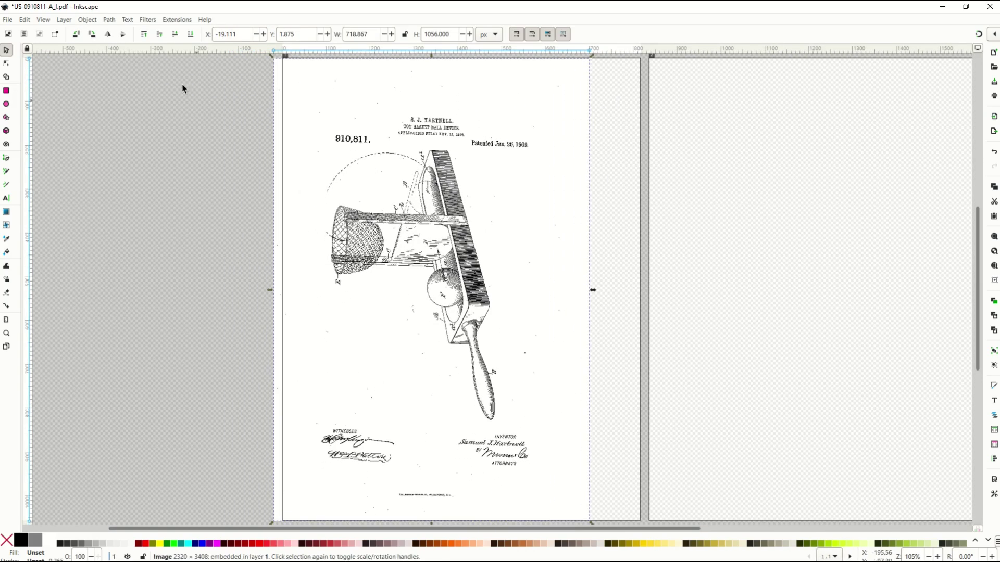
Trace the patent drawing with a single-scan Trace Bitmap, using brightness cutoff at threshold 0.450 and speckles 2.
left_click(110, 21)
left_click(127, 58)
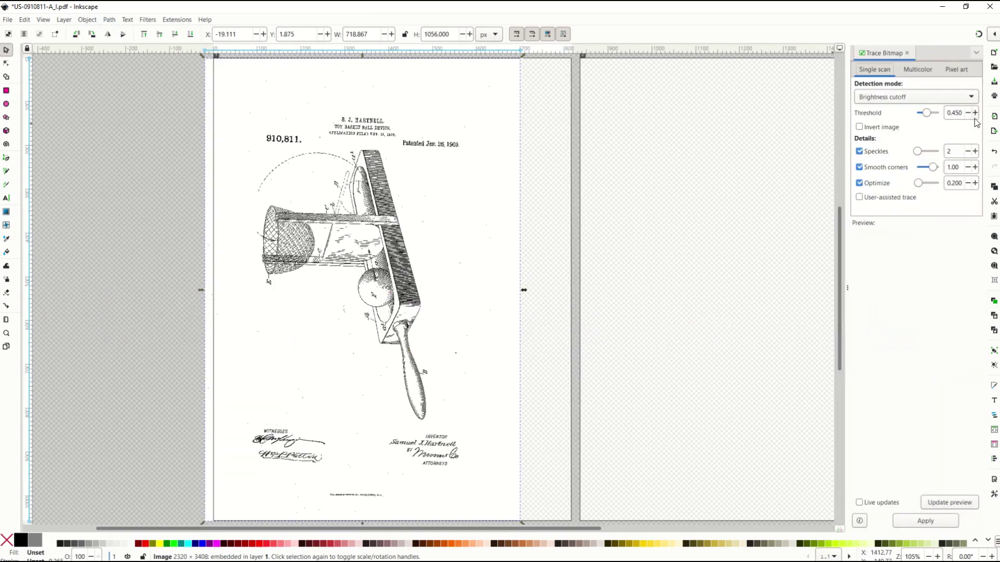
left_click(927, 501)
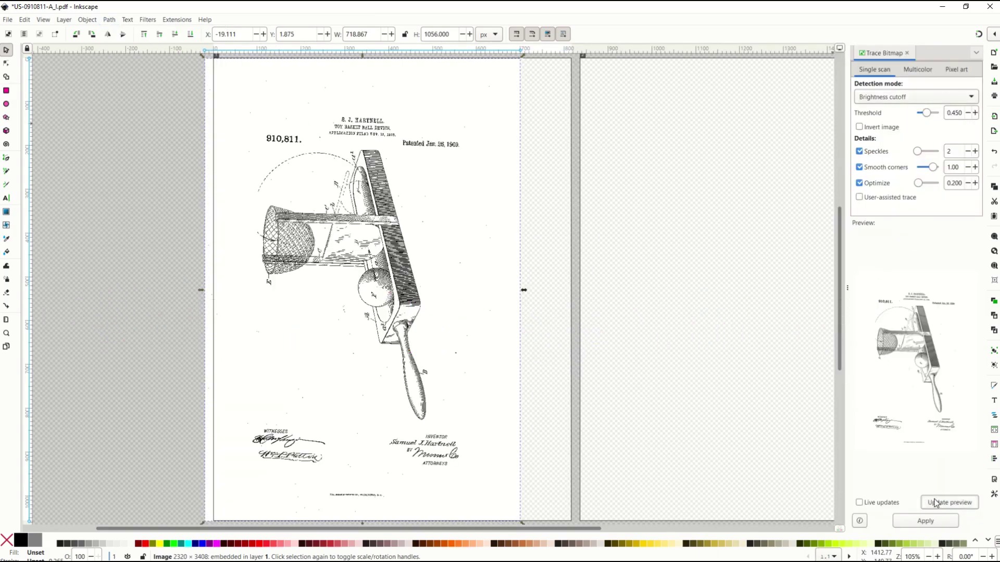
left_click(917, 527)
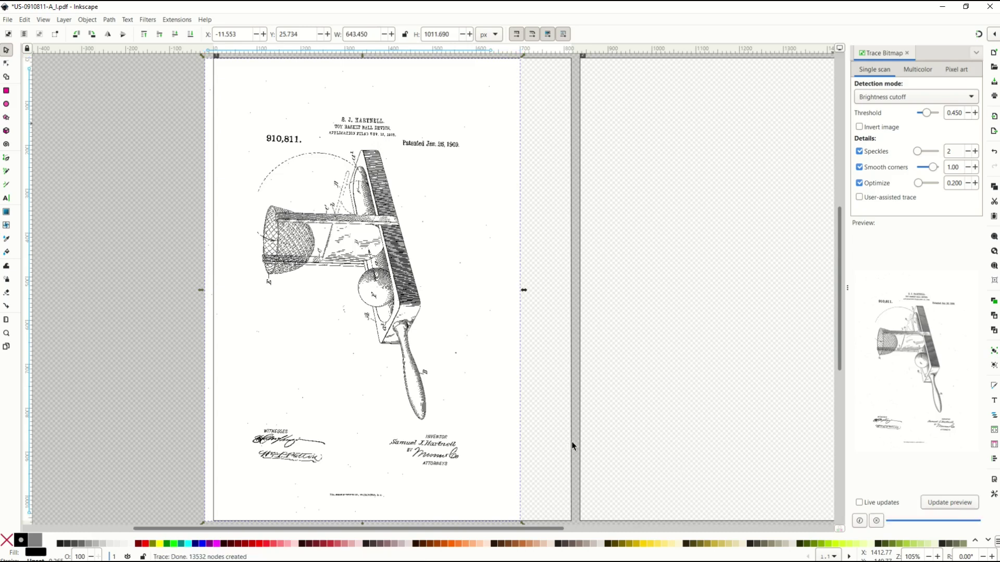
Separate the traced drawing from the scanned image, delete the scan, and reposition the trace over the first page.
left_click_drag(285, 251, 565, 257)
left_click(347, 255)
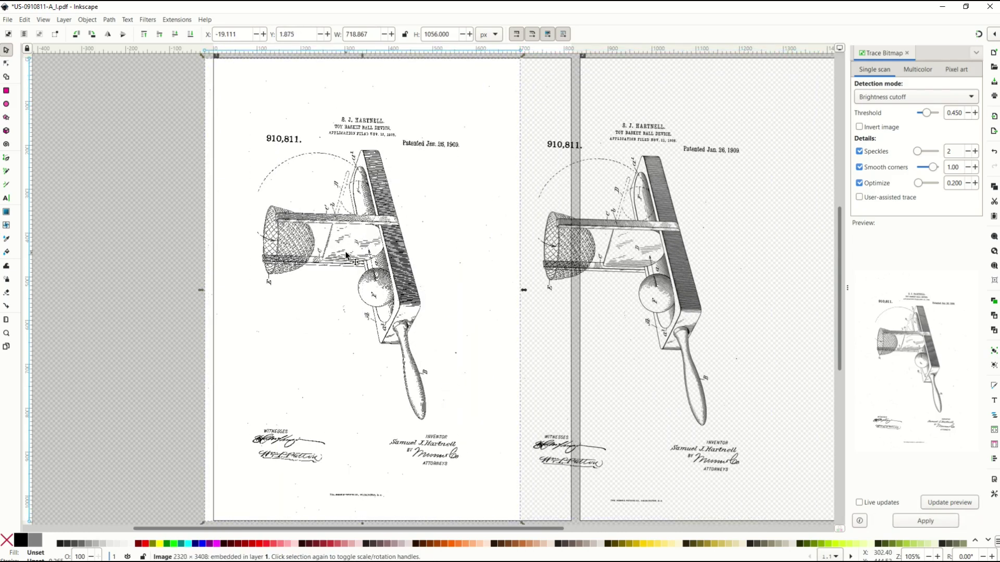
left_click_drag(346, 255, 227, 251)
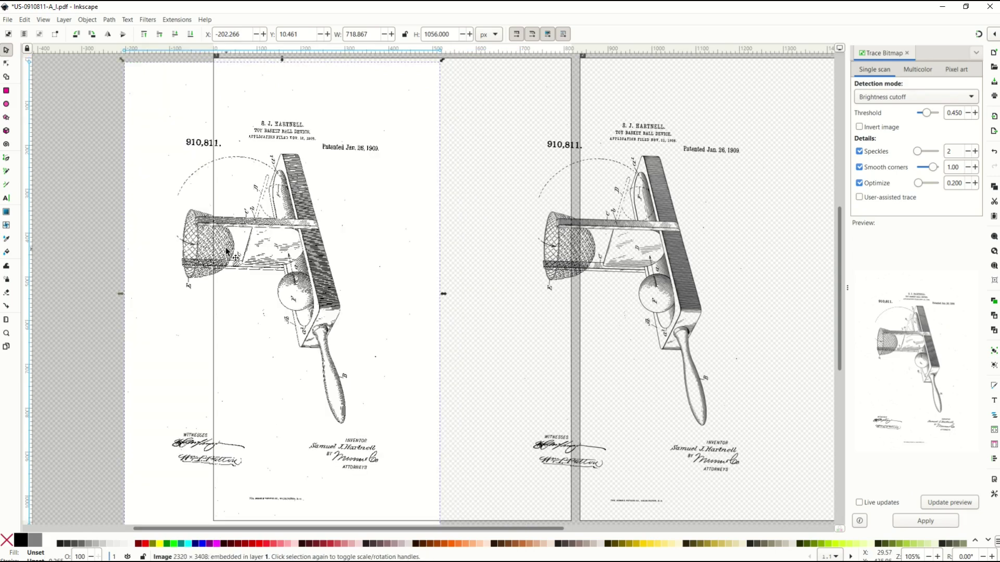
key("Delete")
left_click_drag(584, 260, 320, 246)
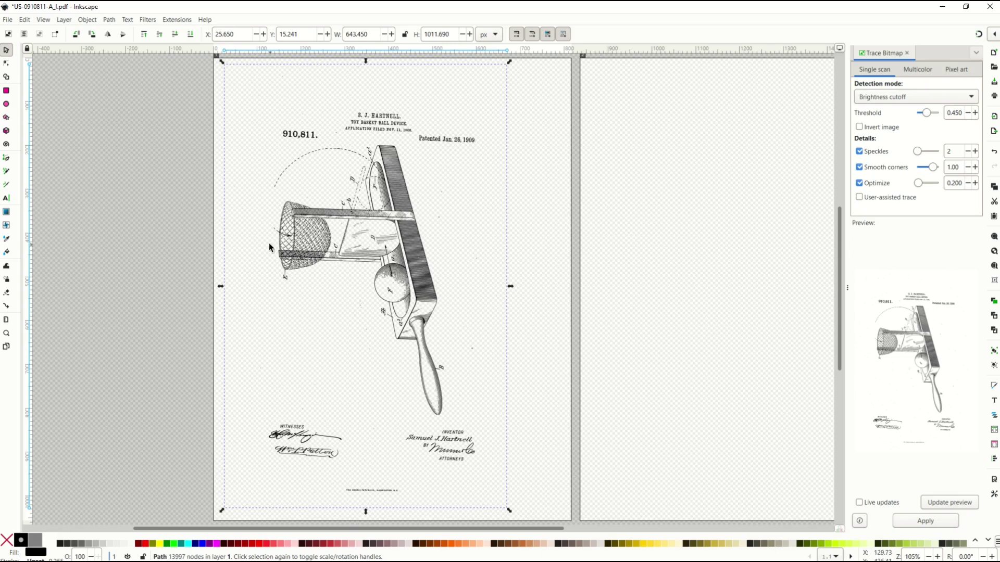
Enlarge the traced drawing to about 994 × 1563 px and set its selection export resolution to 300 DPI.
scroll(269, 243, "down", 2)
left_click_drag(392, 379, 466, 438)
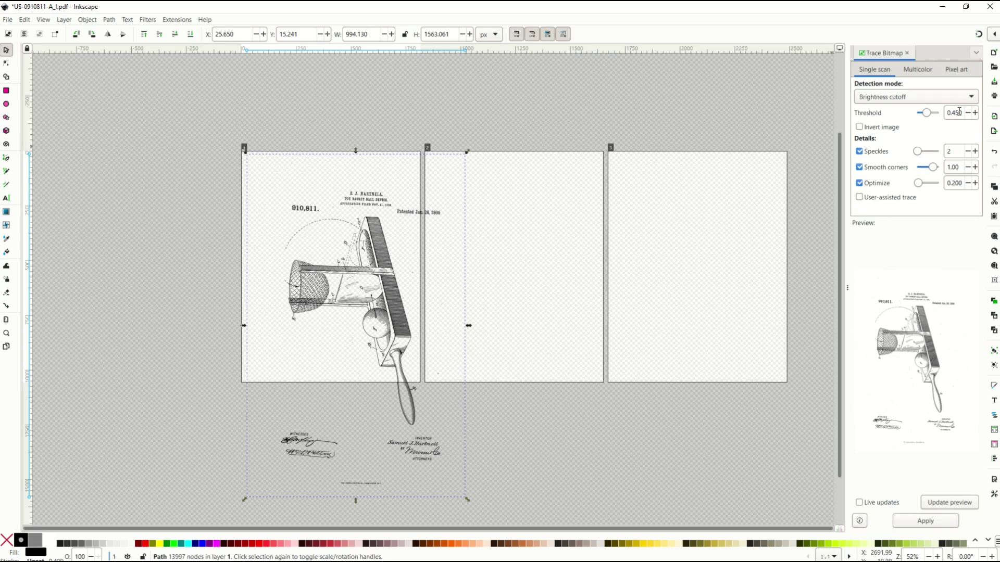
left_click(993, 132)
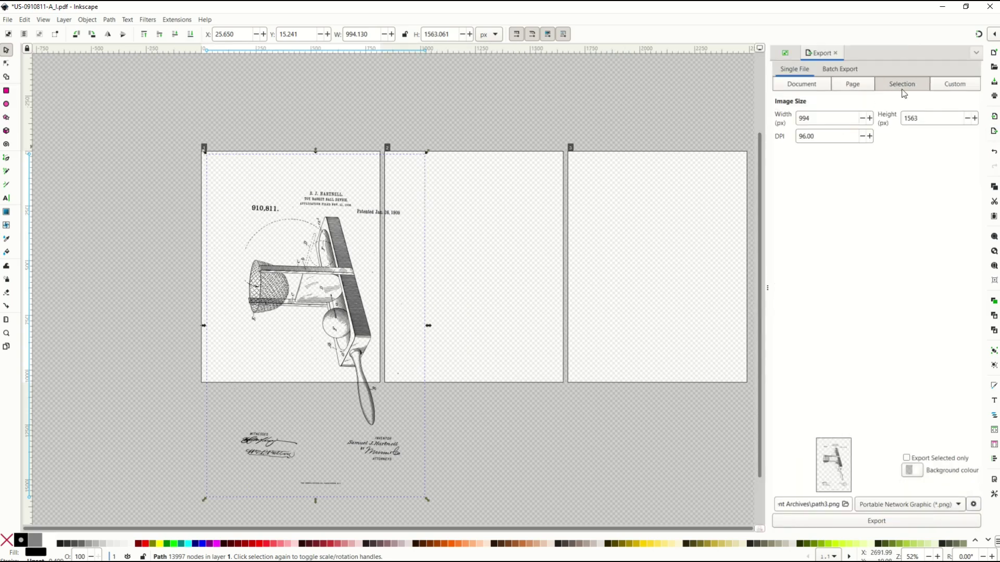
triple_click(835, 136)
type("300")
key("Return")
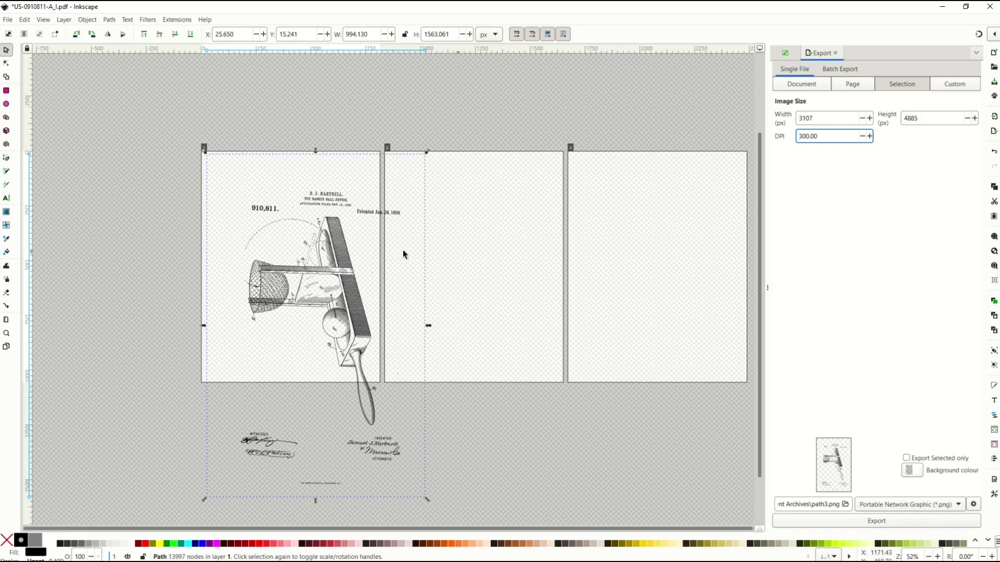
Enlarge the traced drawing further to about 1691 × 2658 px, and extend it once more from its upper-right corner.
scroll(252, 234, "down", 2)
left_click_drag(341, 367, 484, 488)
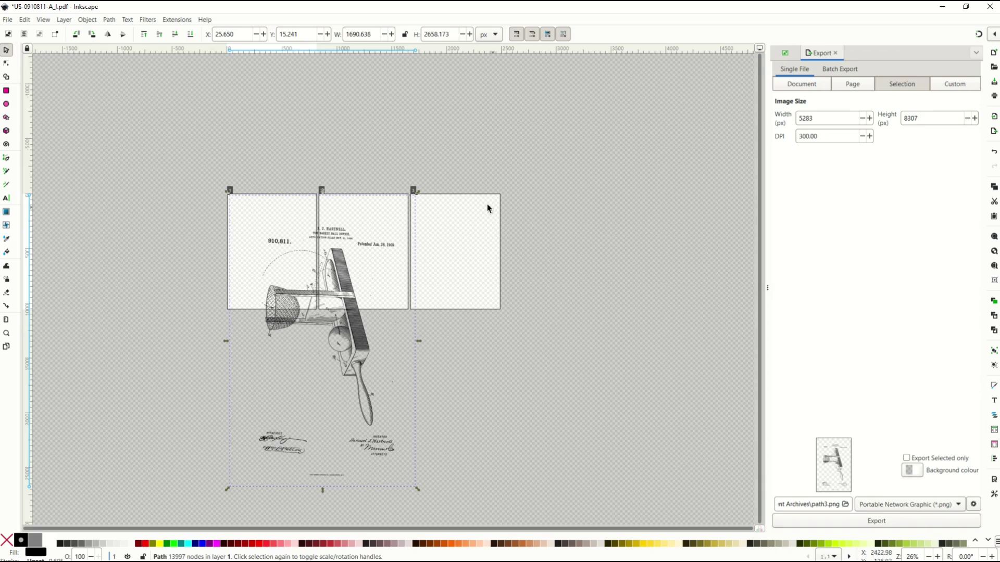
mouse_move(417, 192)
left_mouse_down()
mouse_move(543, 139)
mouse_move(616, 89)
mouse_move(548, 124)
left_mouse_up()
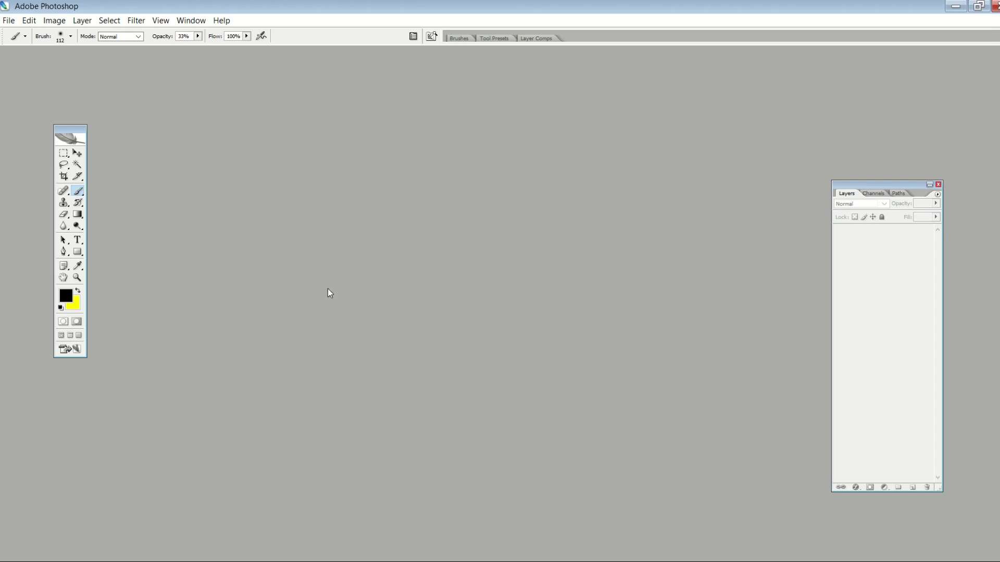
In Photoshop, create a new document from the Displate preset and fit it to the screen.
left_click(9, 20)
left_click(17, 32)
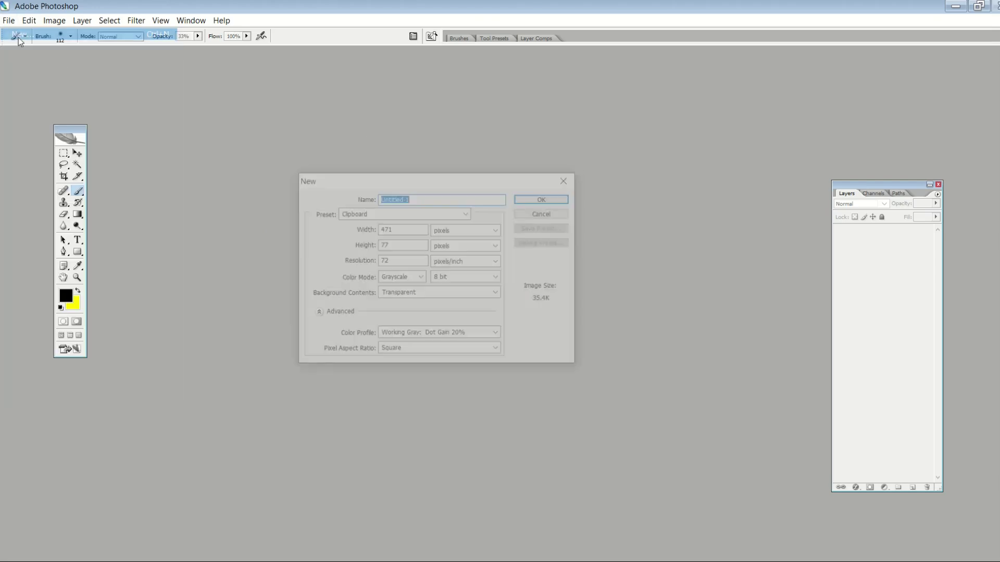
left_click(364, 213)
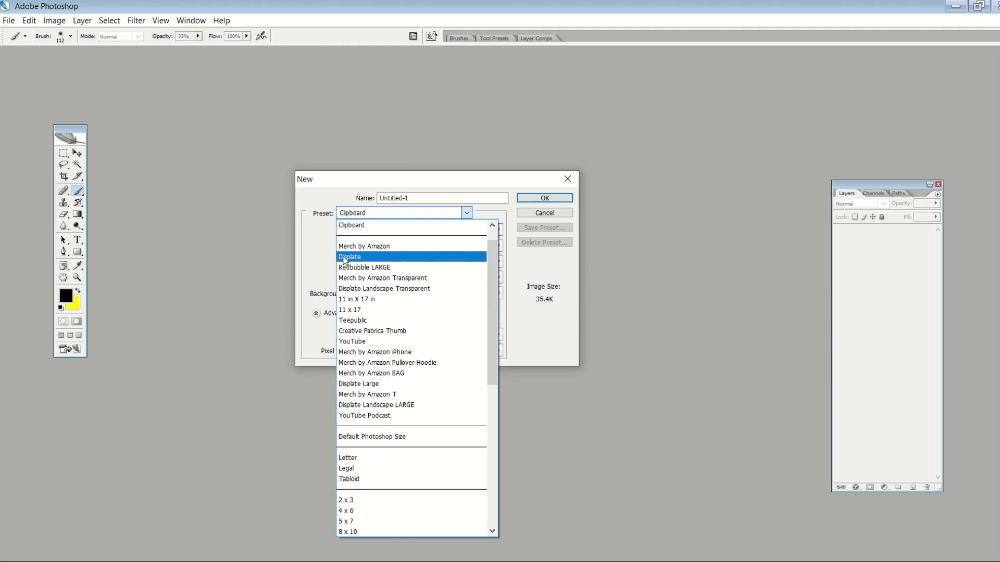
left_click(383, 253)
left_click(529, 198)
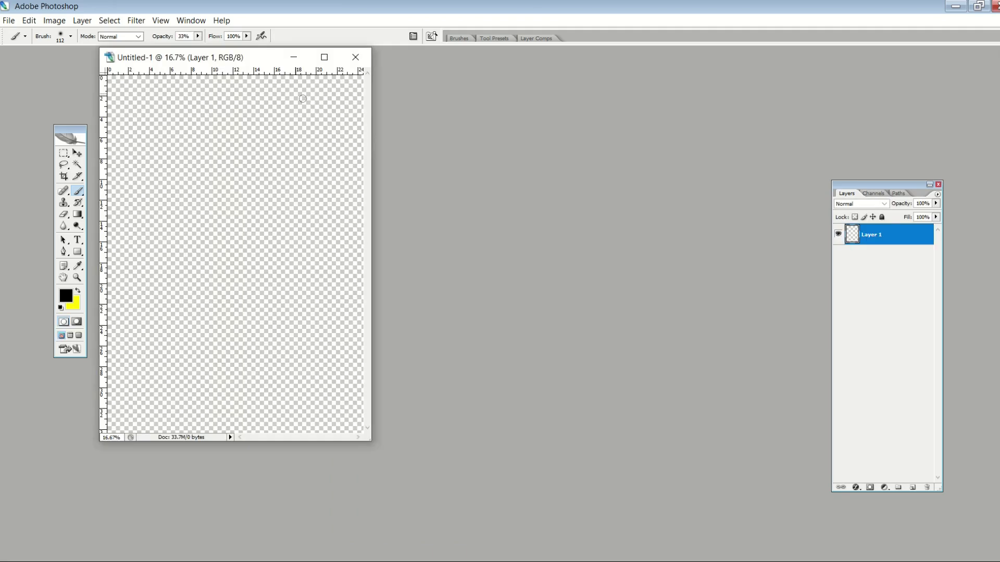
key("ctrl+0")
Place the Toy artwork in the document and add a background layer beneath it.
left_click(23, 20)
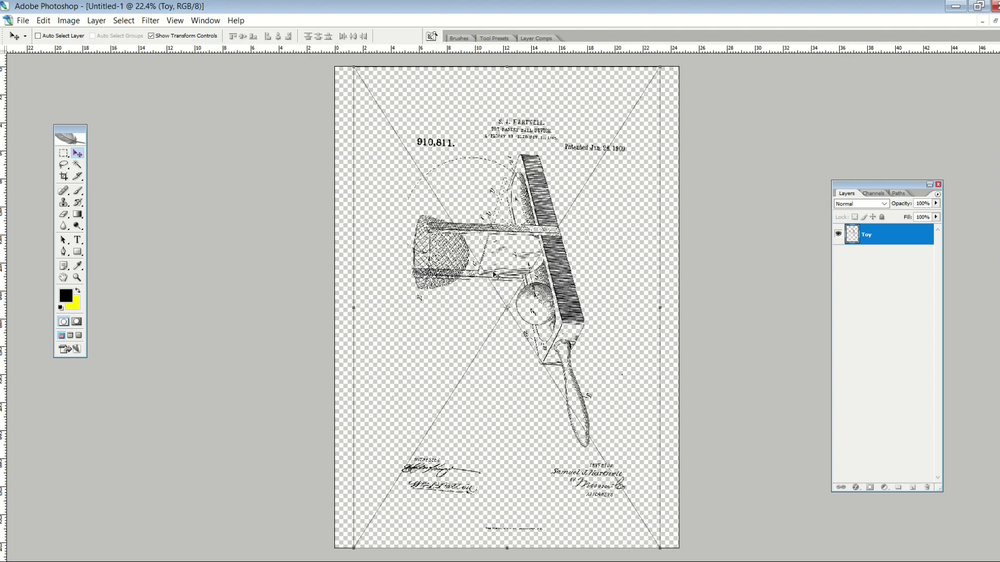
key("Return")
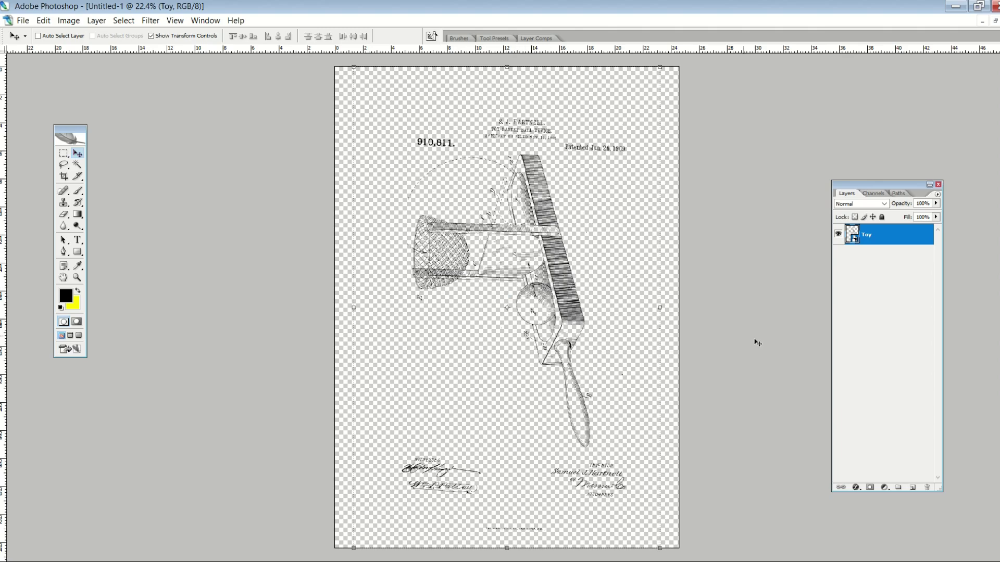
left_click(912, 487)
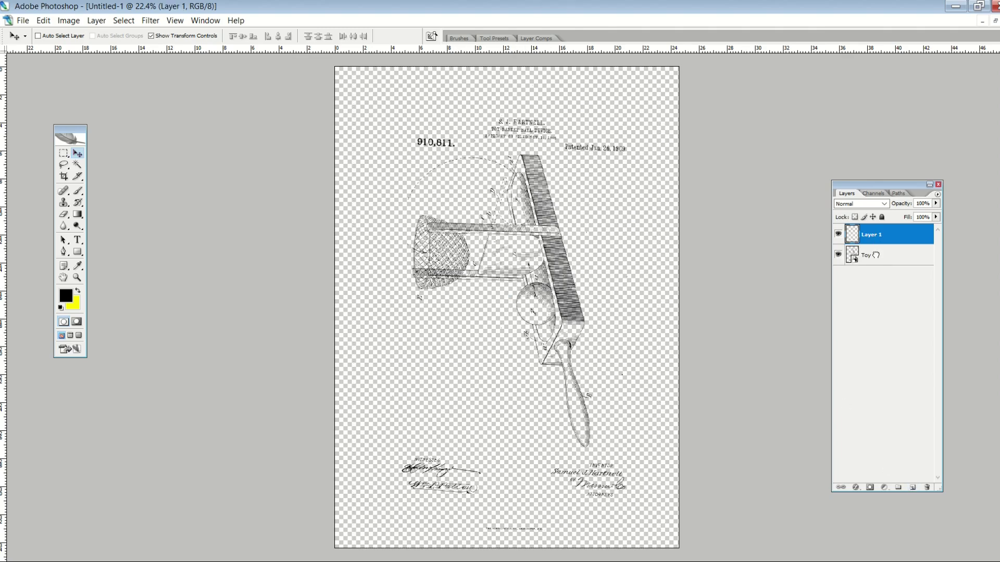
left_click_drag(876, 255, 874, 263)
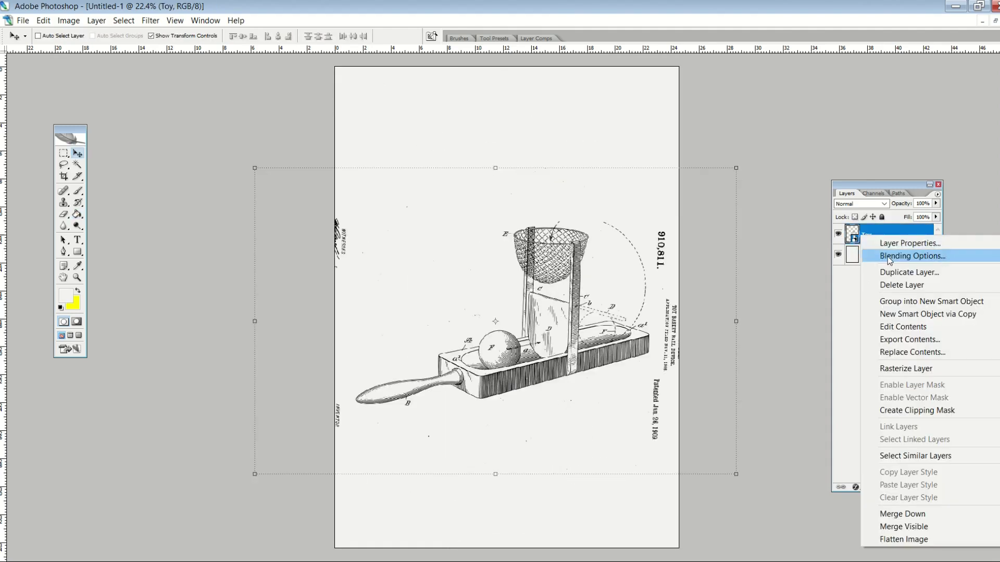
Duplicate the Toy layer, and with the copy hidden rotate the original so its header text reads upright.
left_click(808, 255)
key("ctrl+j")
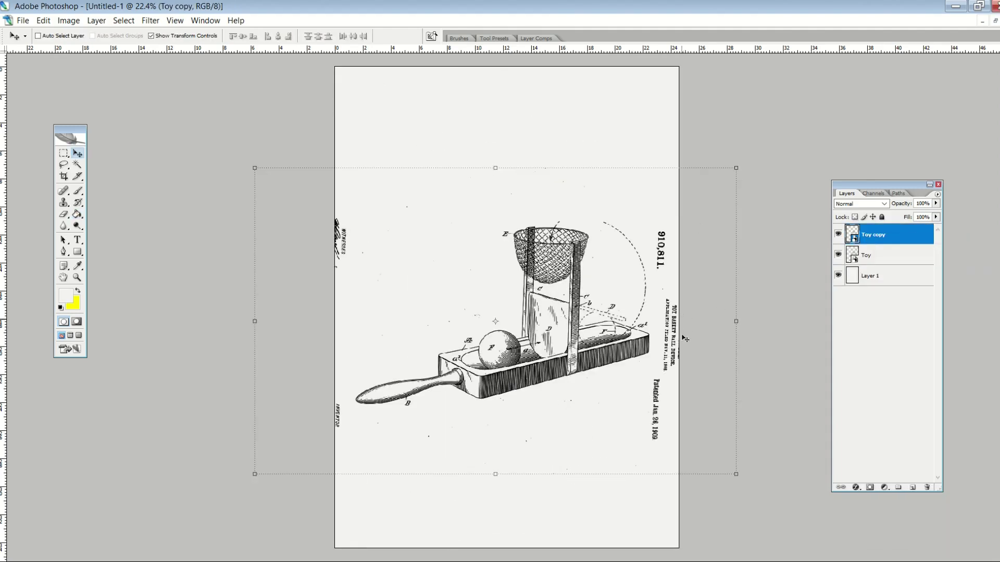
left_click(865, 250)
left_click(838, 234)
left_click_drag(494, 161, 250, 295)
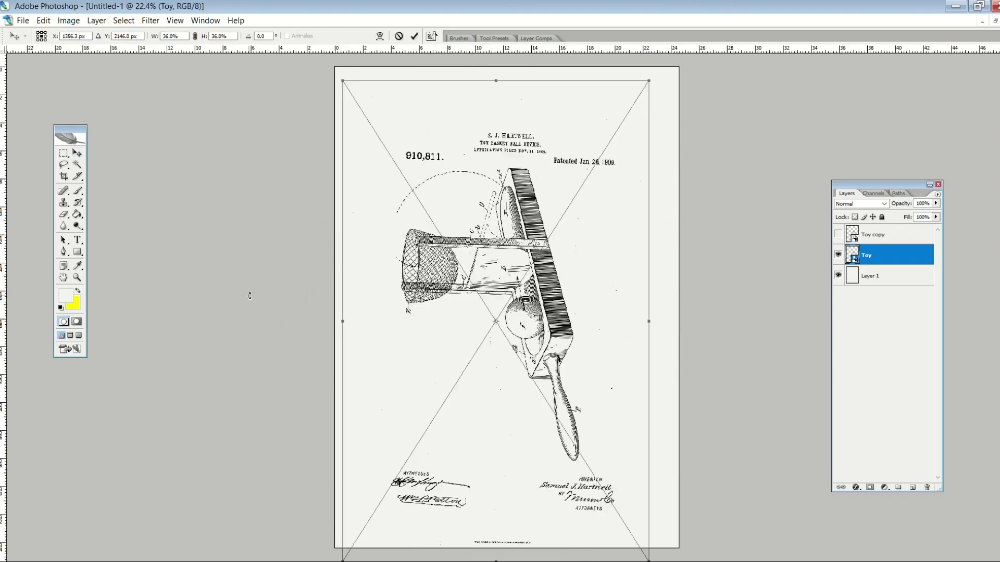
key("e")
key("Return")
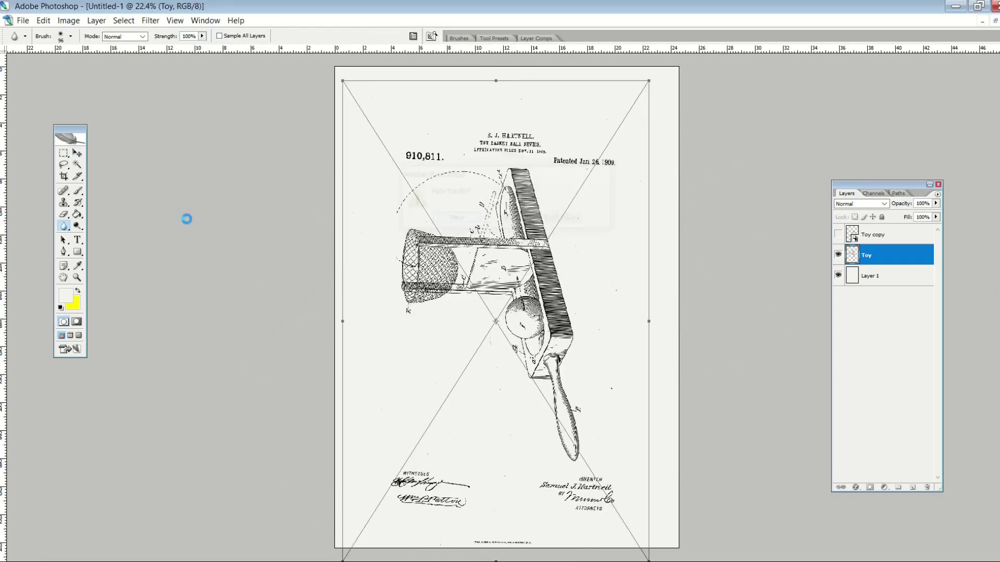
Remove the drawing and signatures from the Toy layer, keeping only the header text, and show the Toy copy layer again.
mouse_move(436, 234)
left_mouse_down()
mouse_move(487, 208)
mouse_move(557, 412)
mouse_move(562, 489)
mouse_move(578, 495)
left_mouse_up()
key("v")
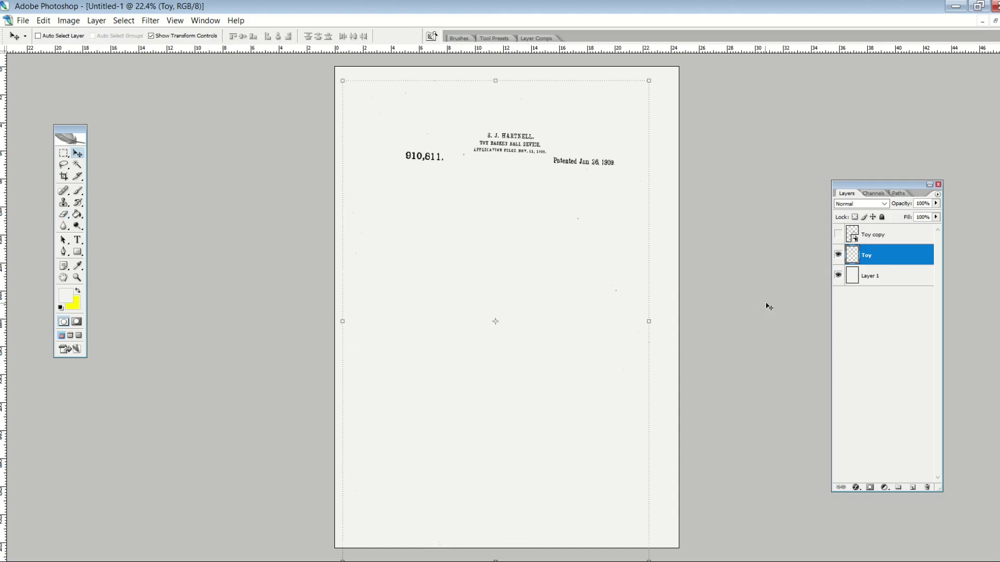
left_click(837, 235)
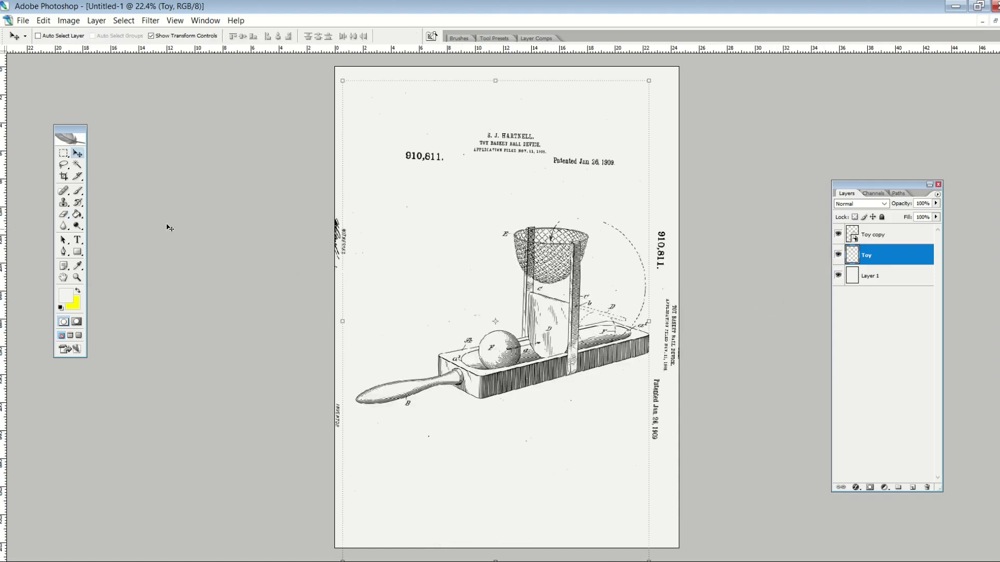
Reposition the toy drawing on the Toy copy layer and move the Toy layer's header text up and slightly left.
key("alt+bracketright")
mouse_move(570, 345)
left_mouse_down()
mouse_move(560, 354)
mouse_move(568, 356)
left_mouse_up()
left_click(867, 255)
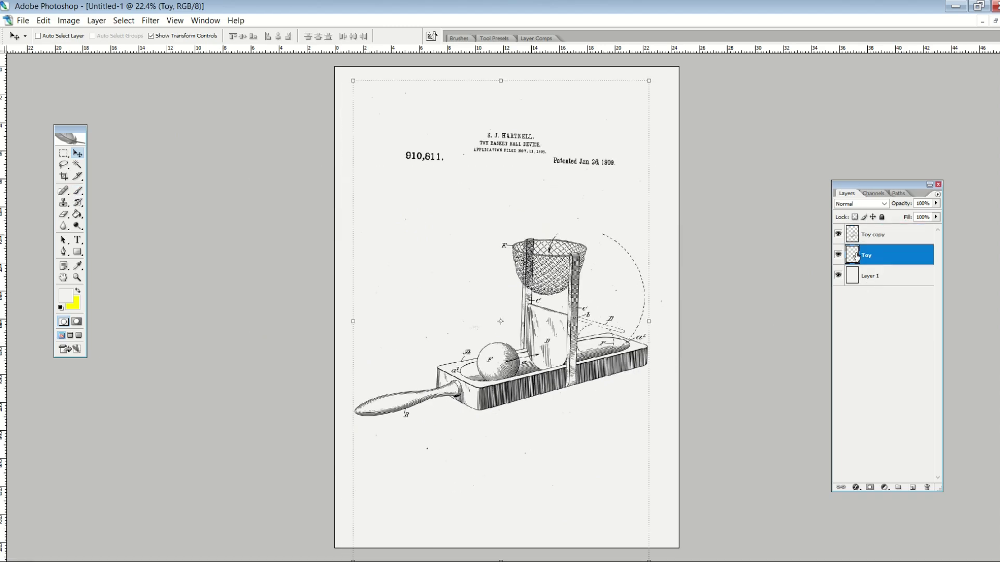
left_click_drag(504, 158, 496, 139)
left_click(875, 236)
mouse_move(568, 358)
left_mouse_down()
mouse_move(564, 371)
mouse_move(554, 357)
left_mouse_up()
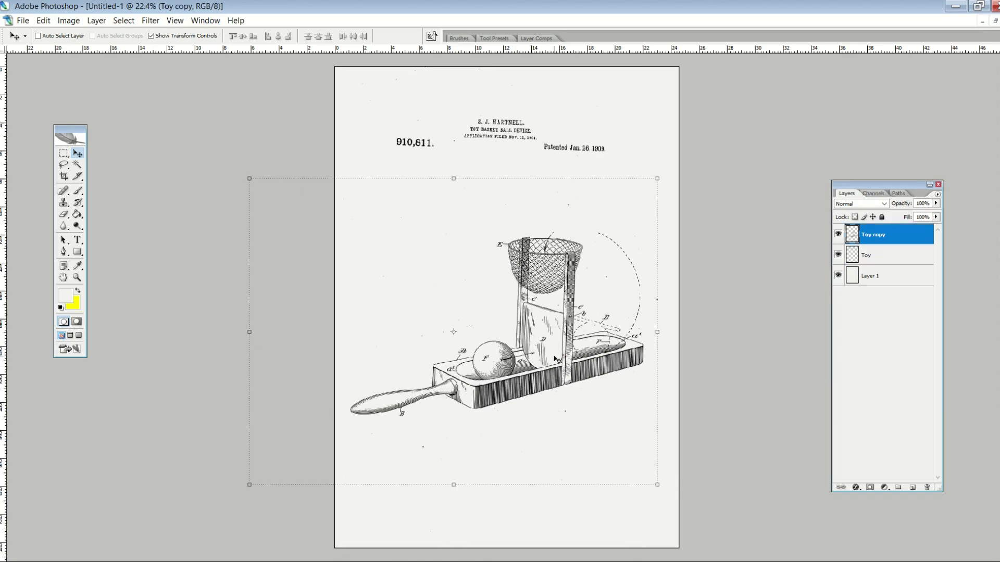
Duplicate the Toy copy layer within the same document as Toy copy 2.
right_click(891, 236)
left_click(908, 272)
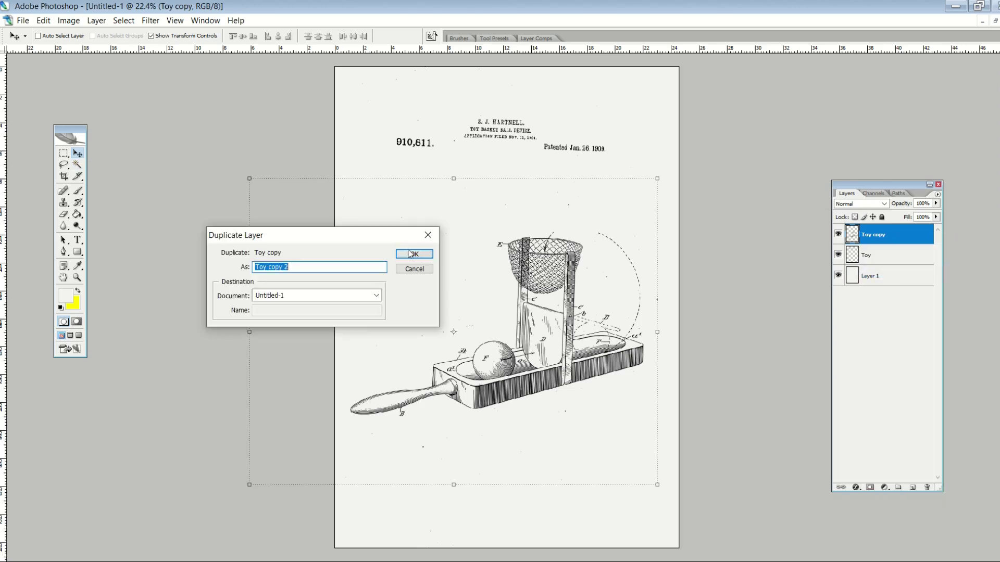
left_click(411, 253)
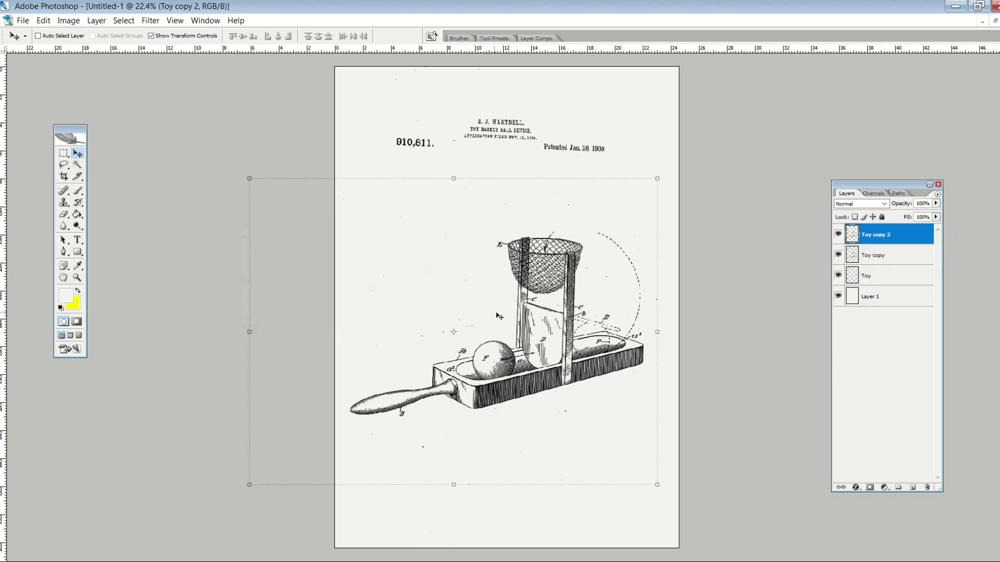
Inspect the header text on the Toy layer up close and set the foreground colour to black.
left_click(494, 388, "ctrl")
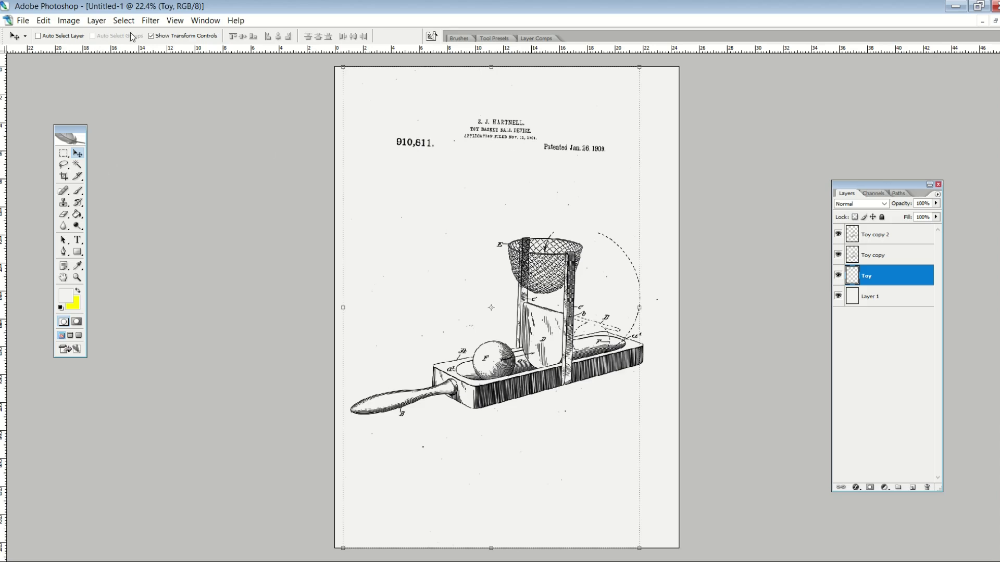
left_click(175, 21)
left_click(198, 140)
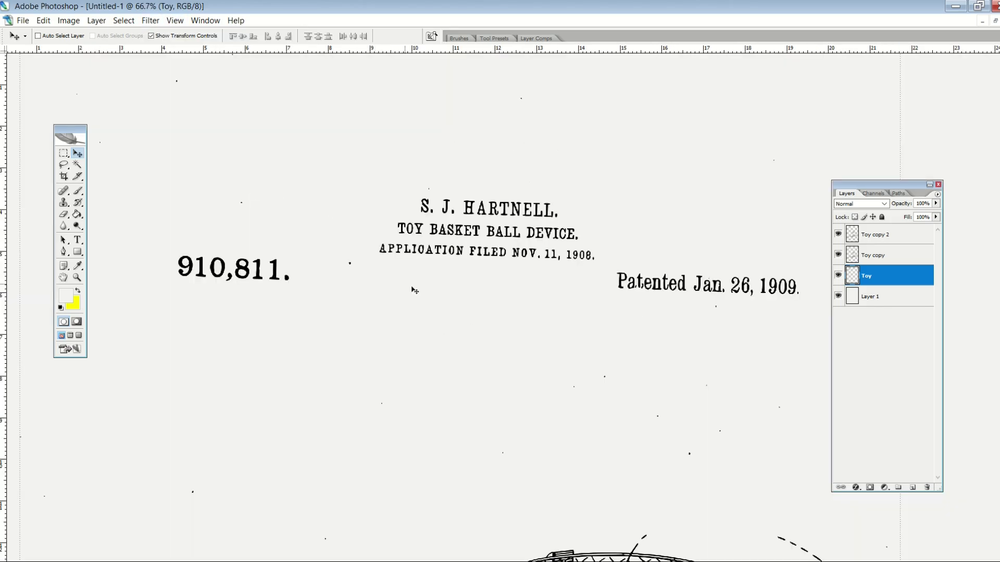
left_click(67, 296)
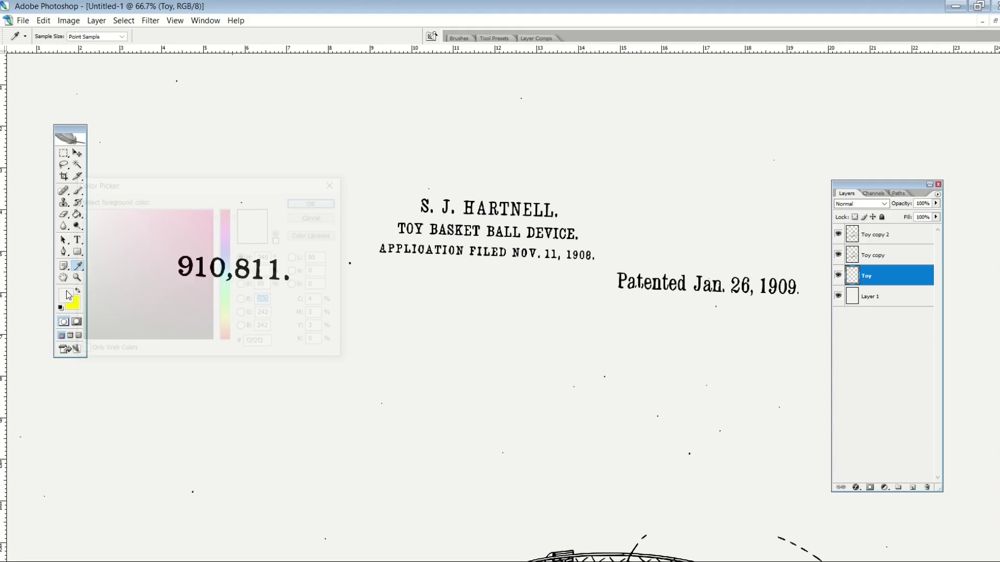
left_click(315, 201)
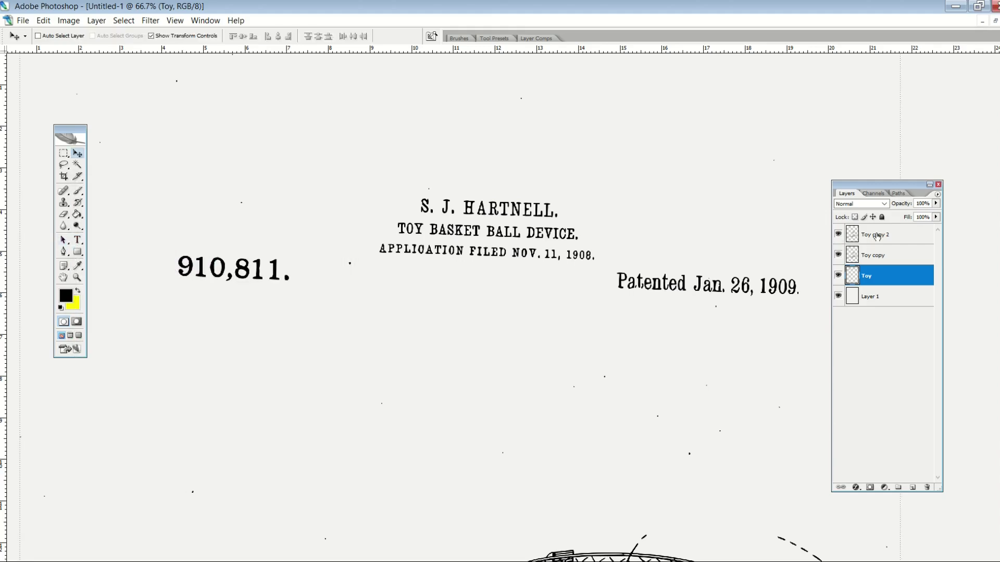
Add the patent number 910,811 as a new text layer above the Toy copy 2 layer.
left_click(877, 236)
left_click(78, 240)
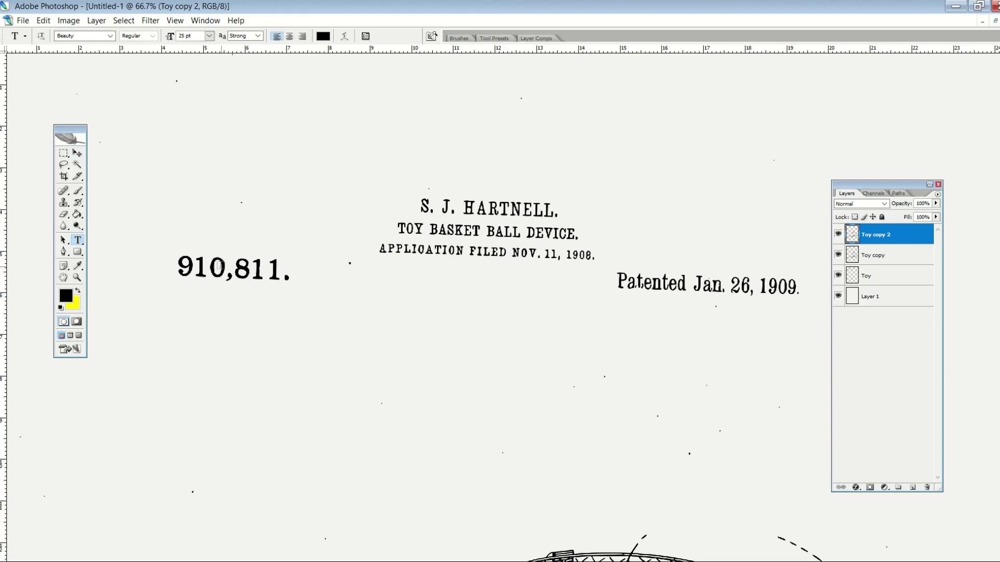
left_click(243, 178)
type("9")
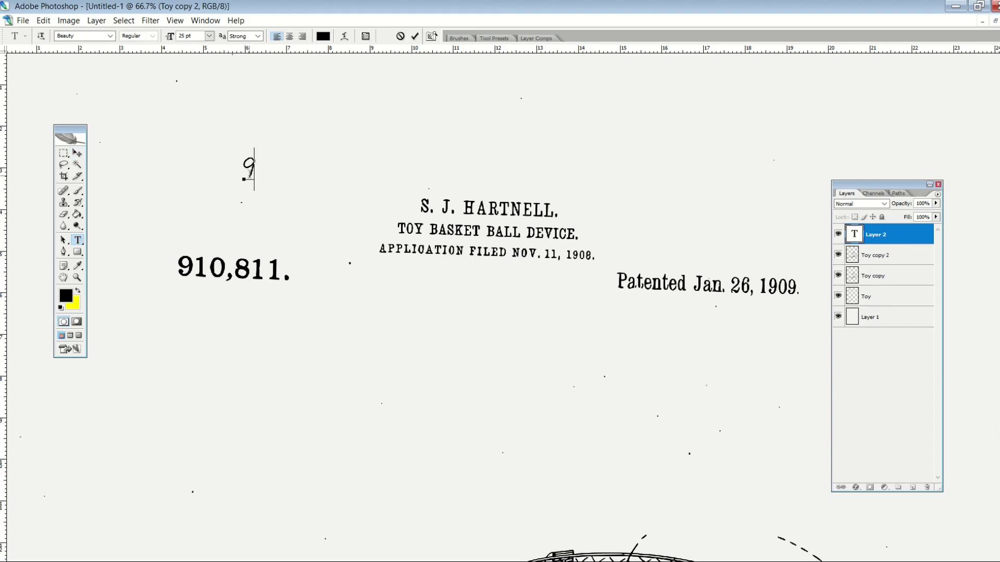
type("10811")
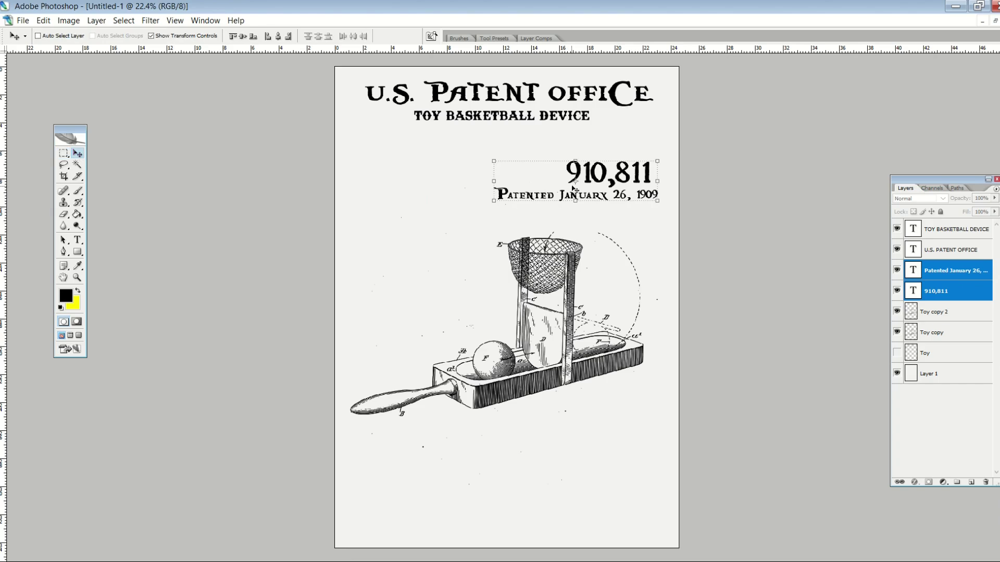
Move the patent number and patent date text together to the lower-right corner of the poster.
left_click_drag(573, 188, 564, 513)
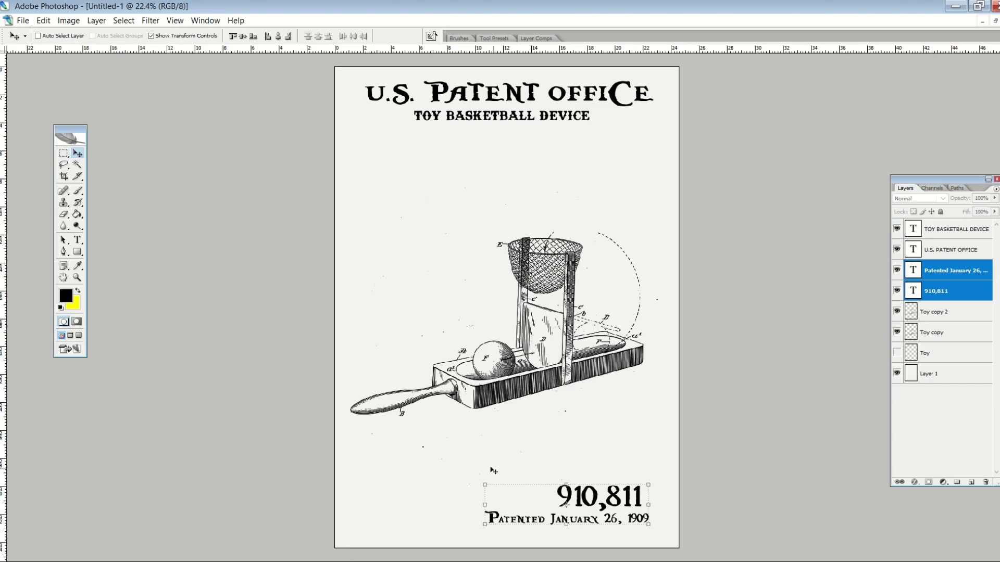
left_click(64, 153)
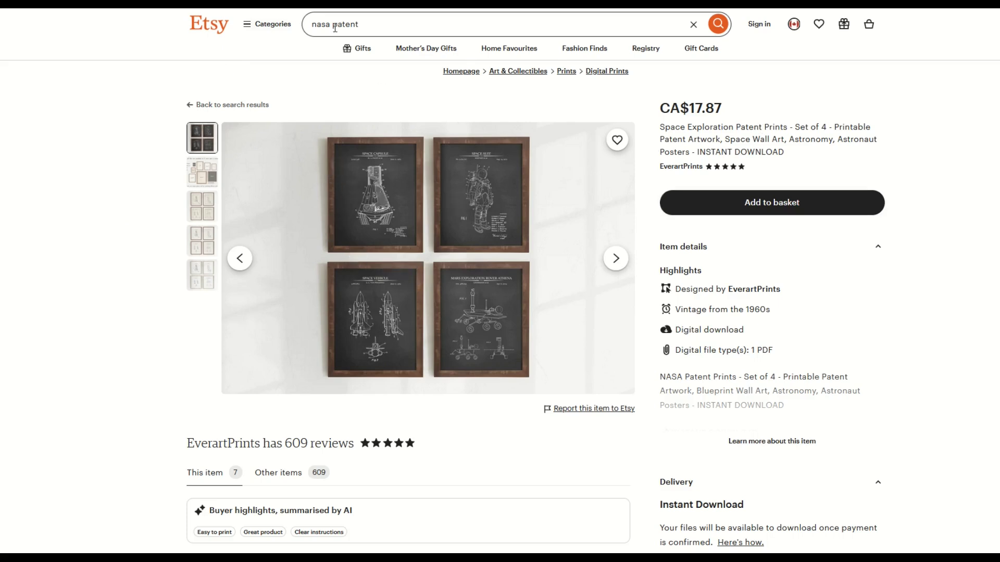
On Etsy, enlarge the Space Exploration Patent Prints photo and examine the layout of the space suit print.
left_click(454, 202)
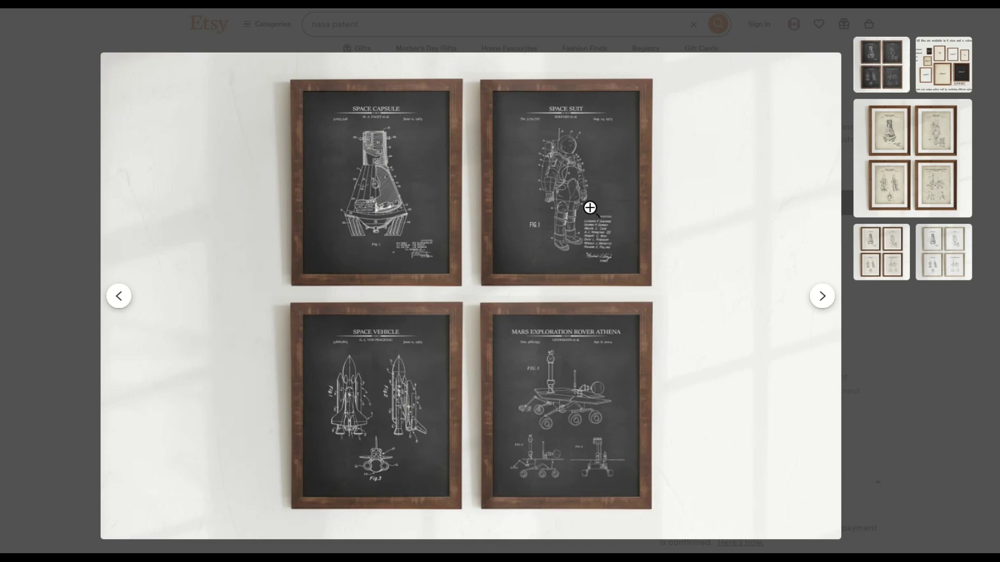
left_click(586, 177)
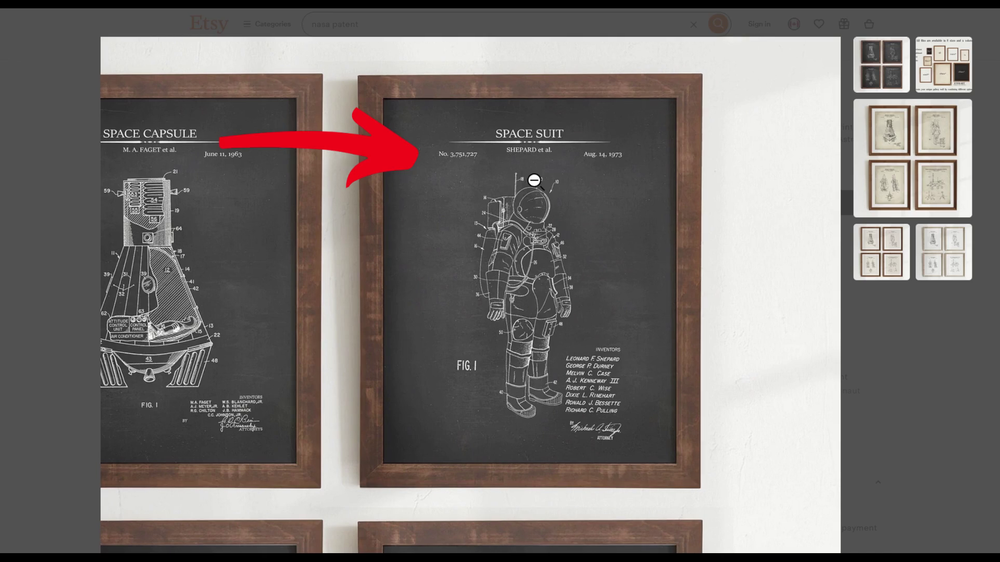
On Google Patents, open the Space suit patent US3751727A from the matches for 3751727 and enlarge its first two drawing sheets.
left_click(534, 181)
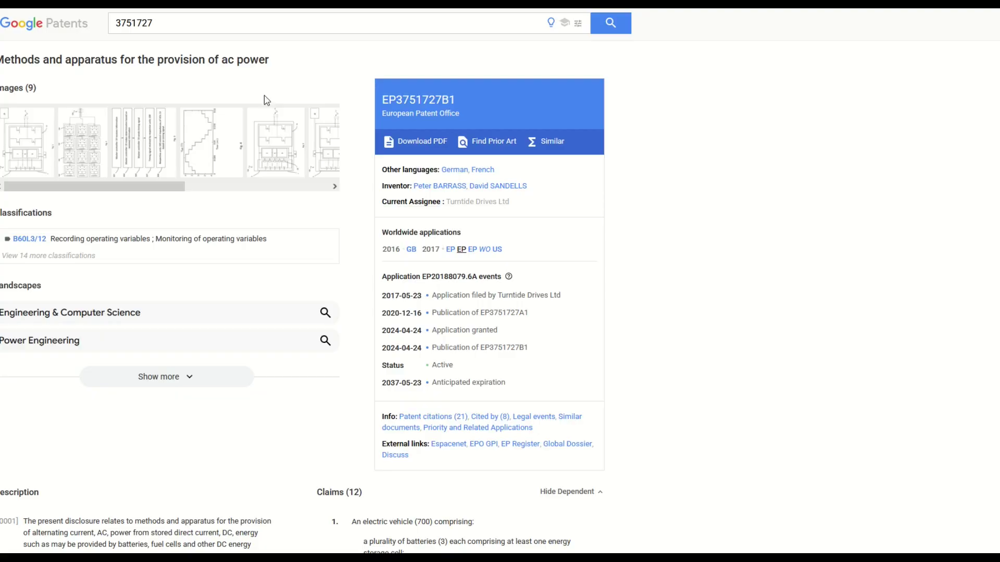
left_click(117, 28)
left_click(150, 30)
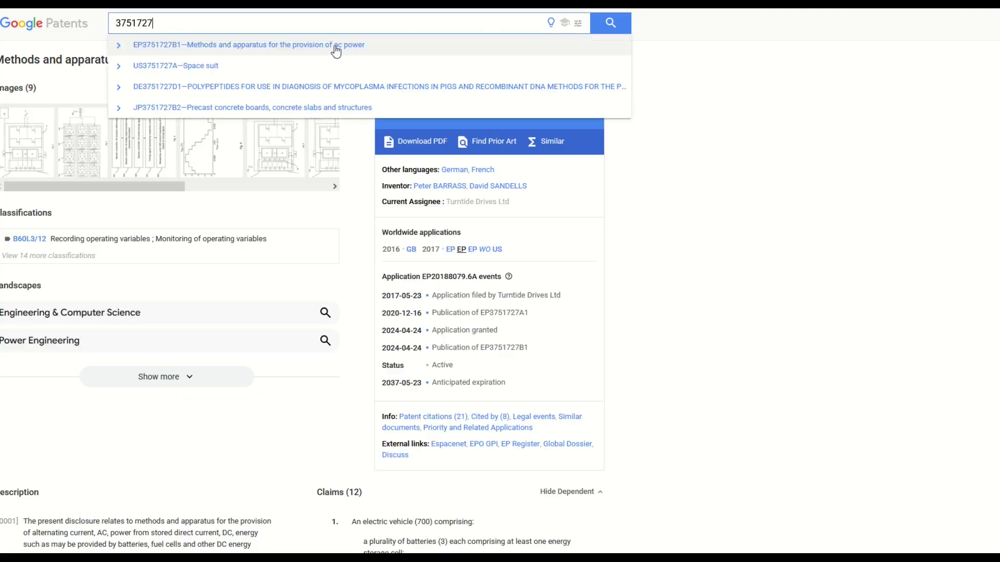
left_click(168, 70)
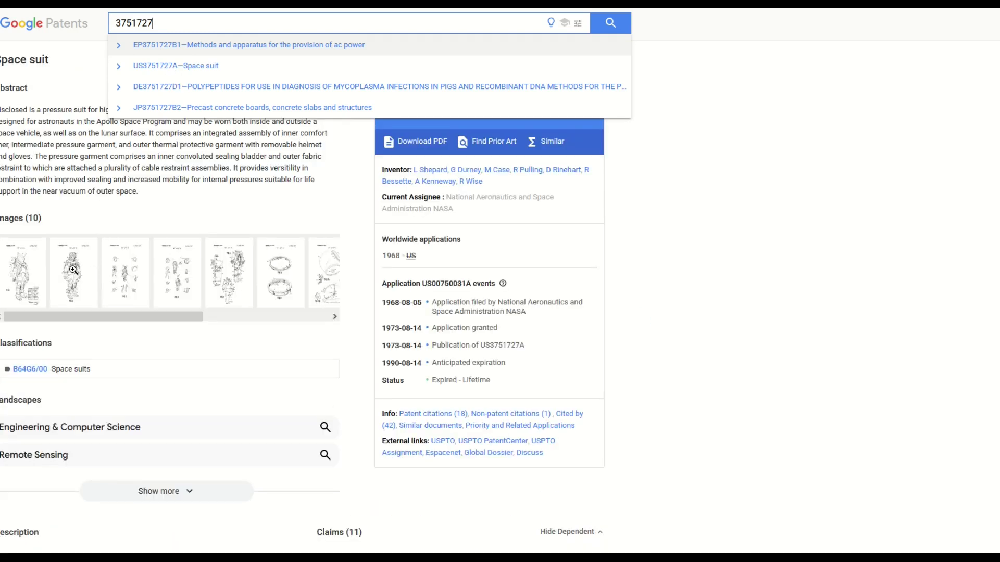
left_click(73, 269)
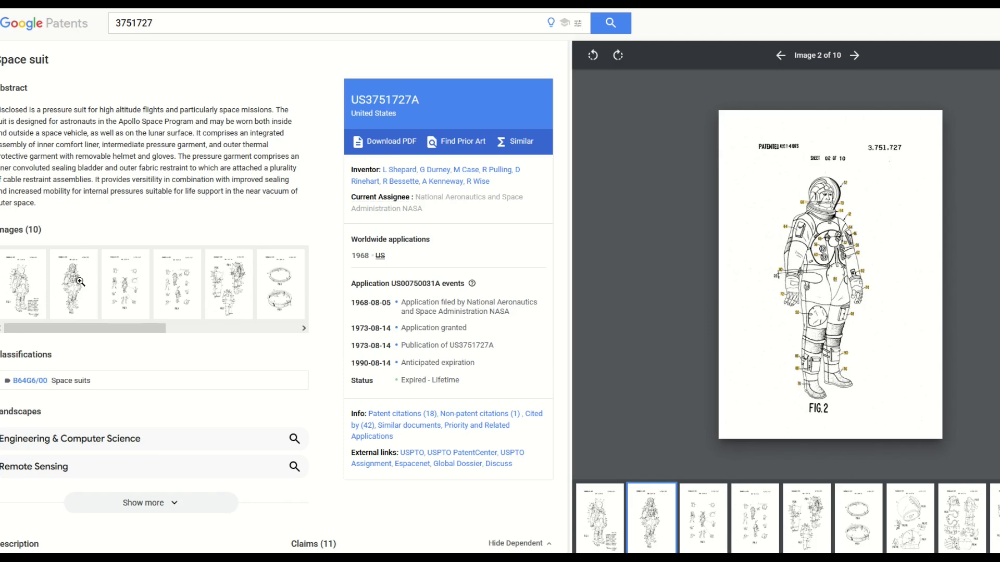
left_click(36, 281)
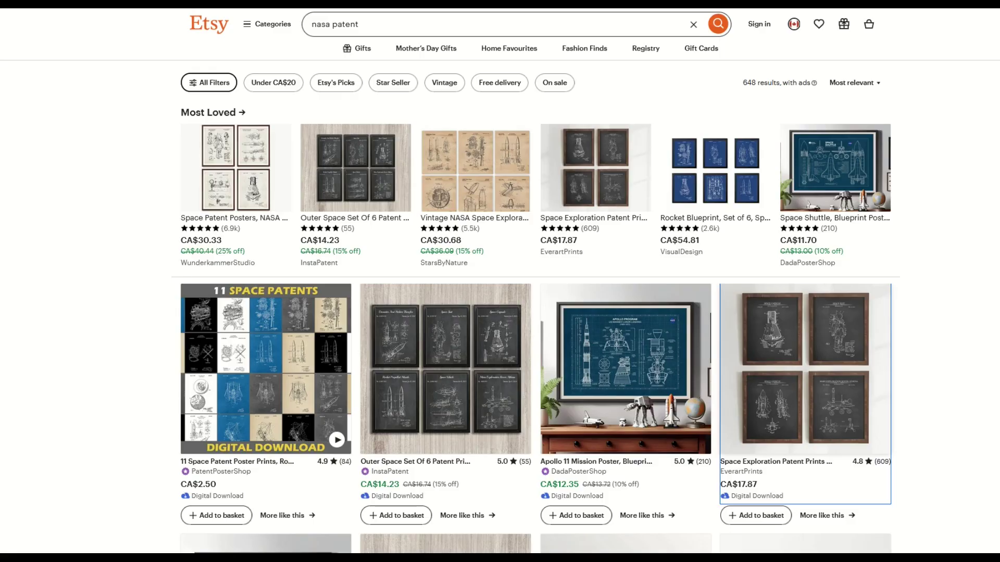
On Etsy, browse the nasa patent search results and compare the styles, formats and prices of the patent prints on sale.
scroll(536, 281, "down", 5)
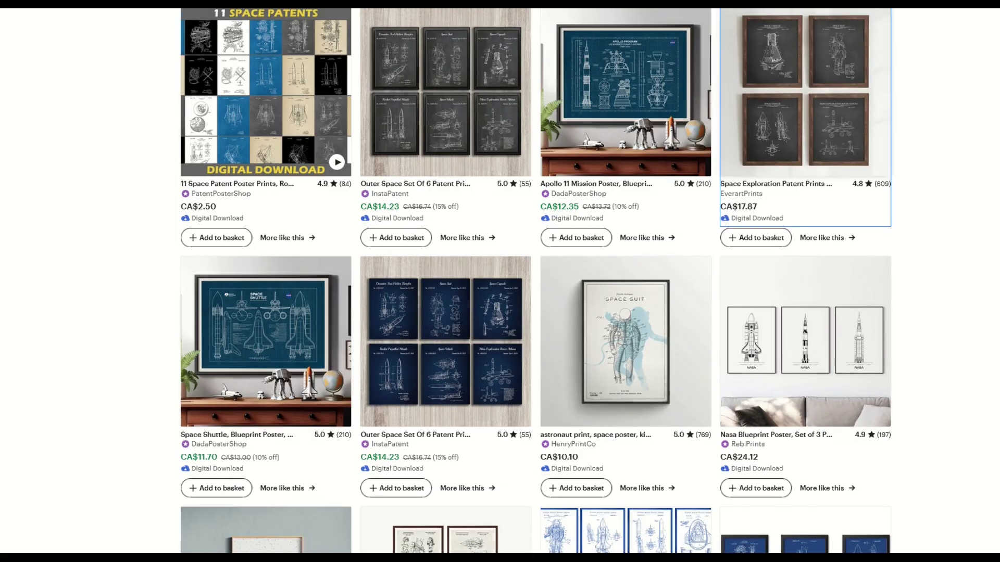
scroll(536, 281, "down", 5)
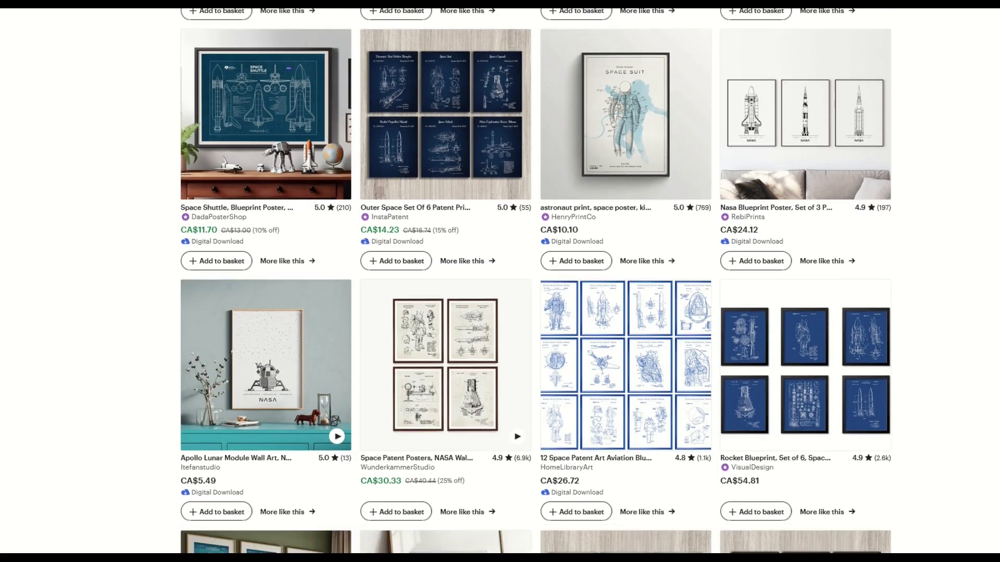
scroll(536, 281, "down", 5)
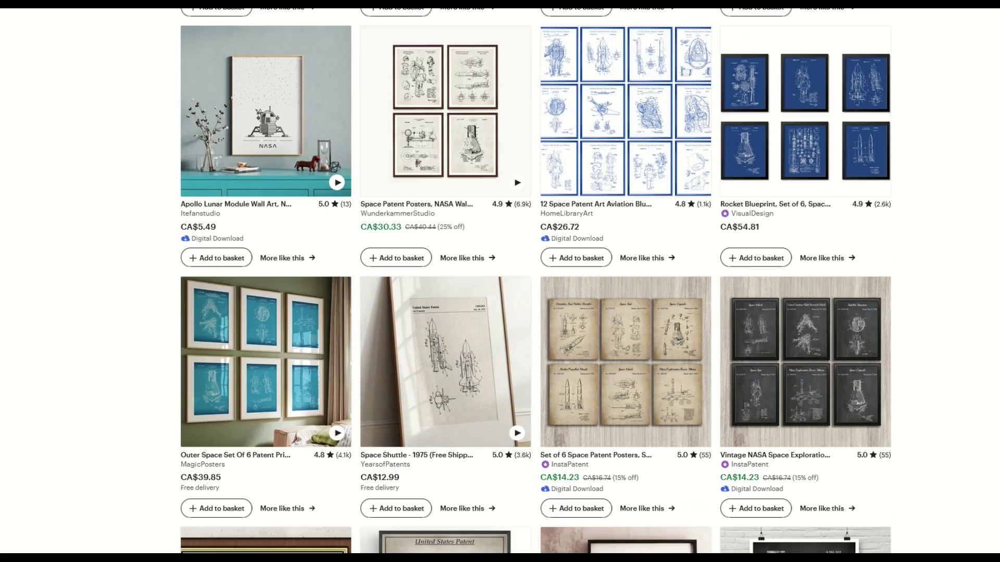
scroll(537, 282, "down", 7)
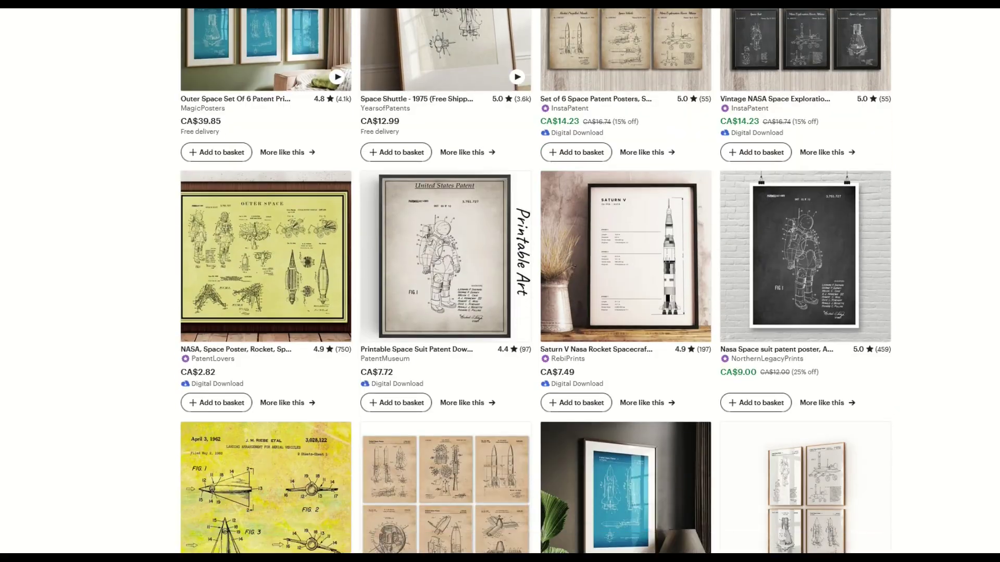
scroll(537, 281, "down", 6)
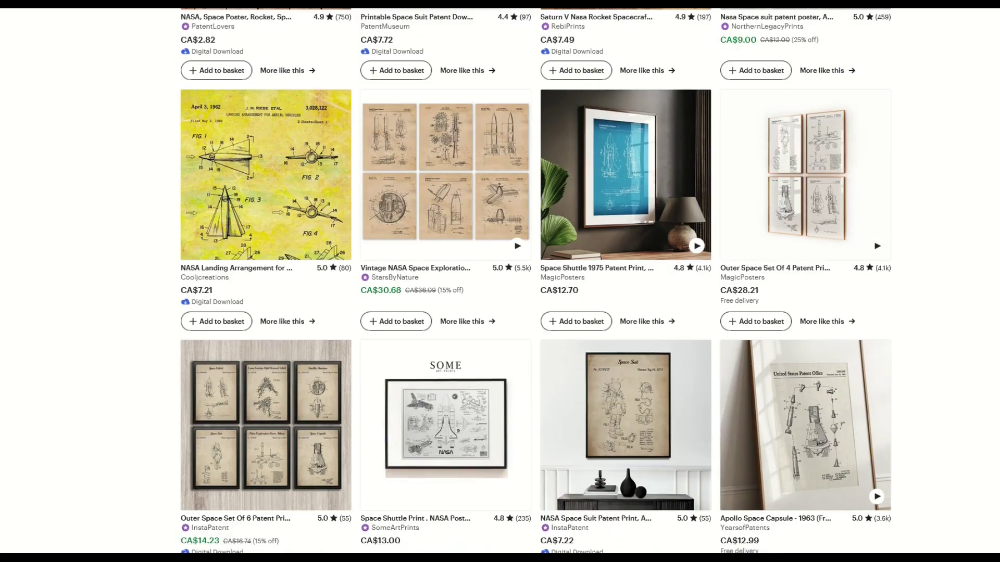
scroll(536, 282, "down", 6)
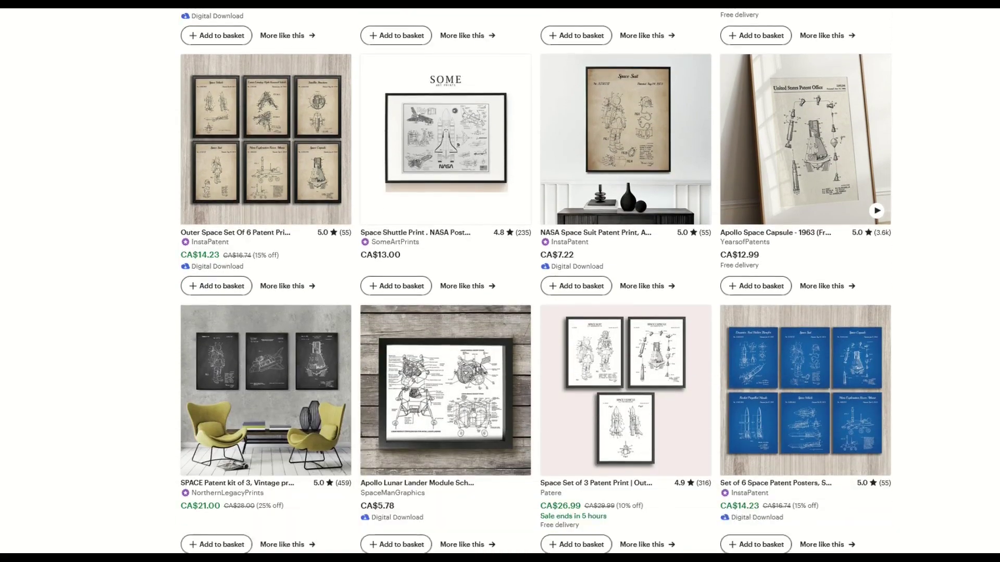